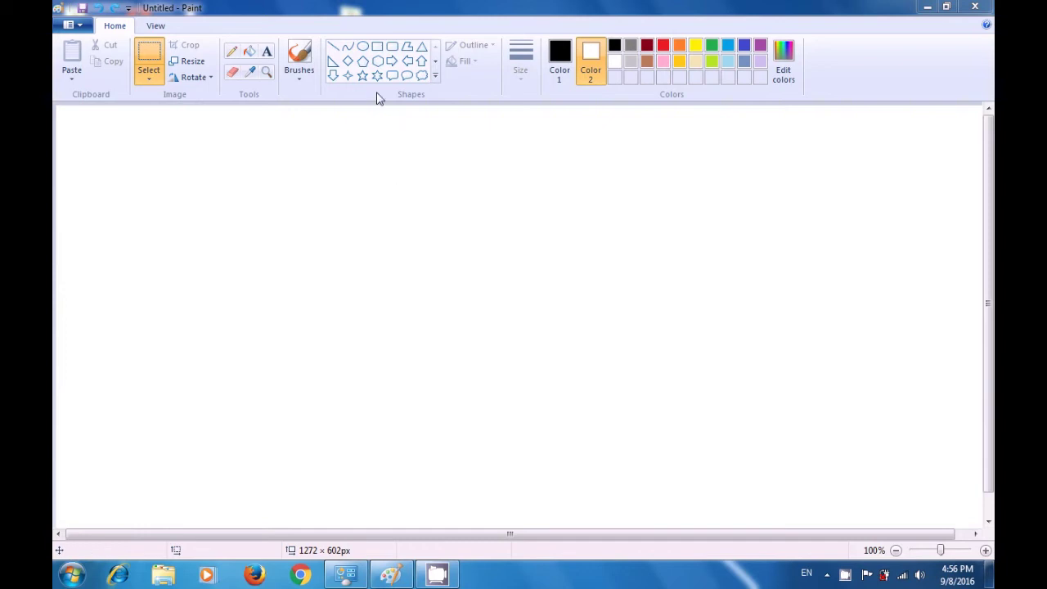
Step: Draw an ellipse about 135 × 161 px near the canvas's upper middle, with green as both colours and a solid colour fill
click(363, 48)
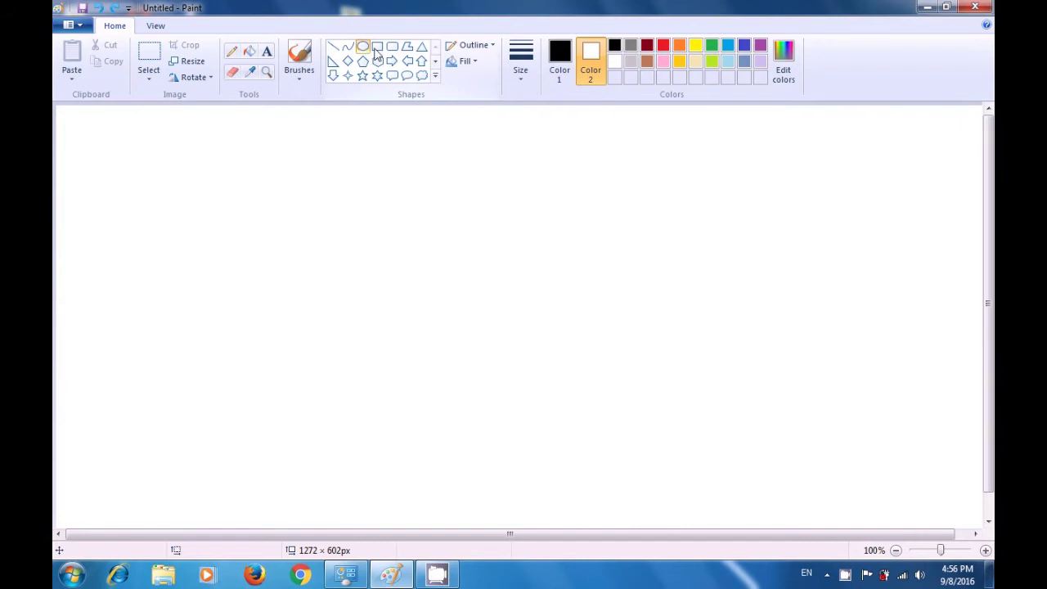
click(559, 57)
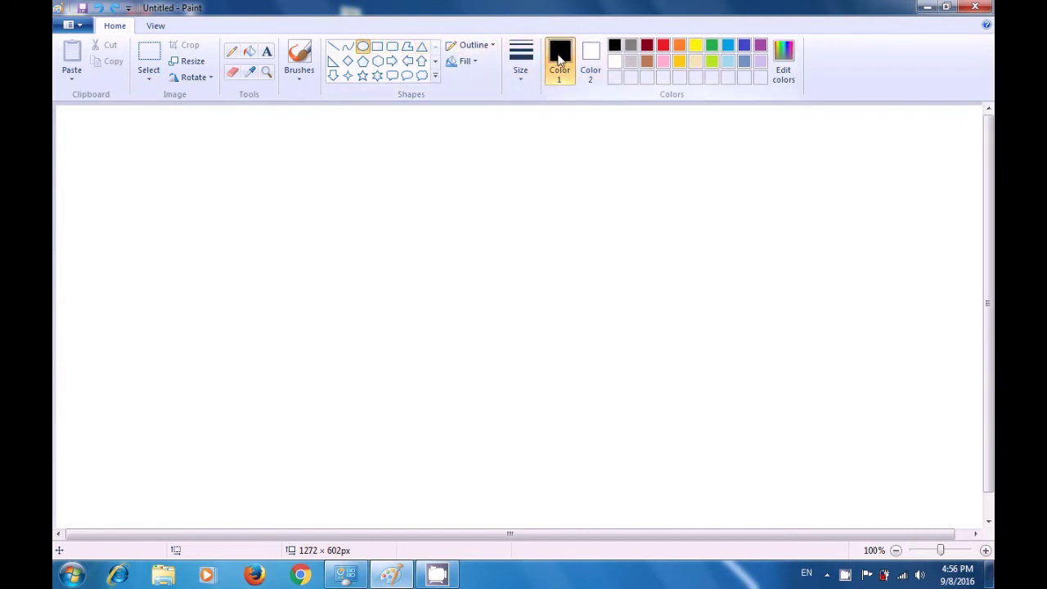
click(711, 46)
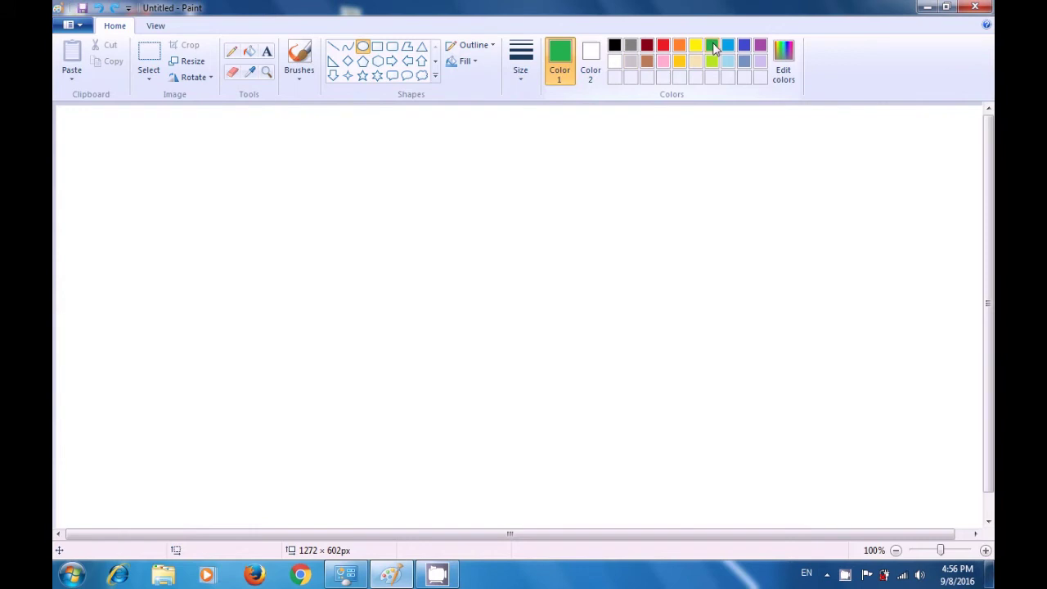
click(592, 58)
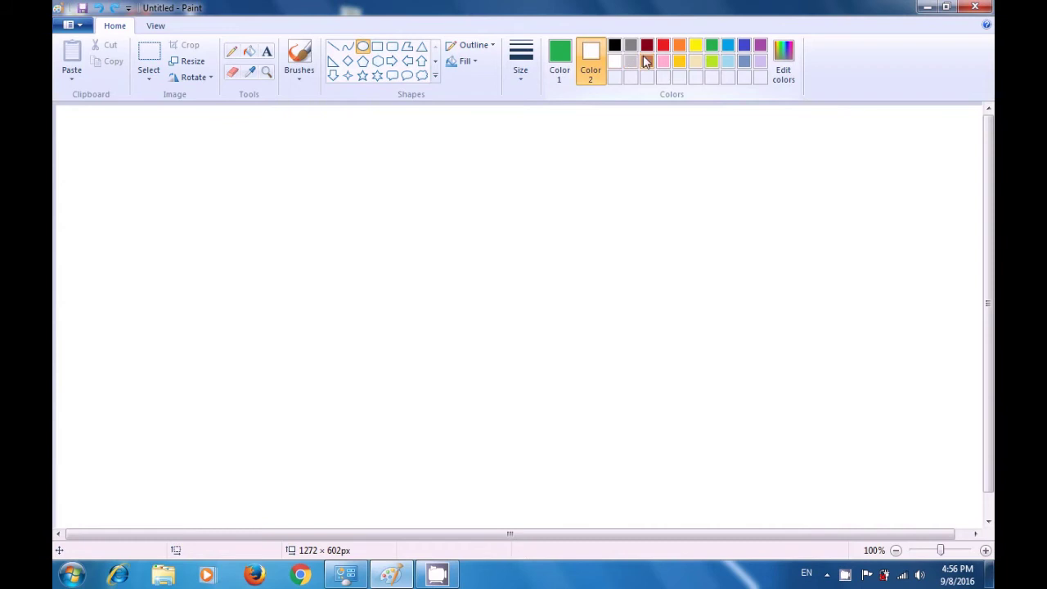
click(714, 46)
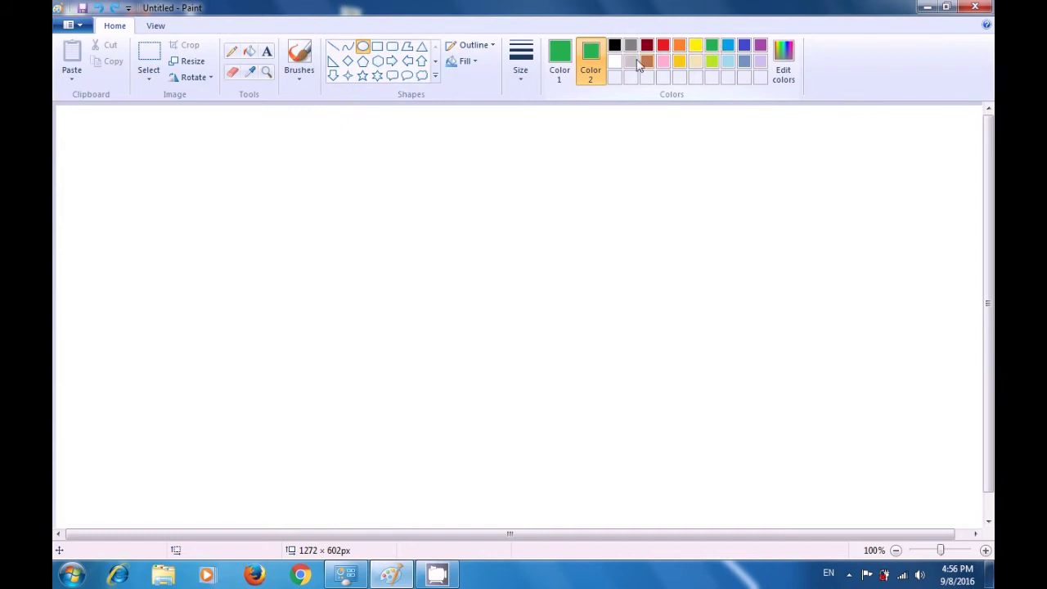
click(468, 62)
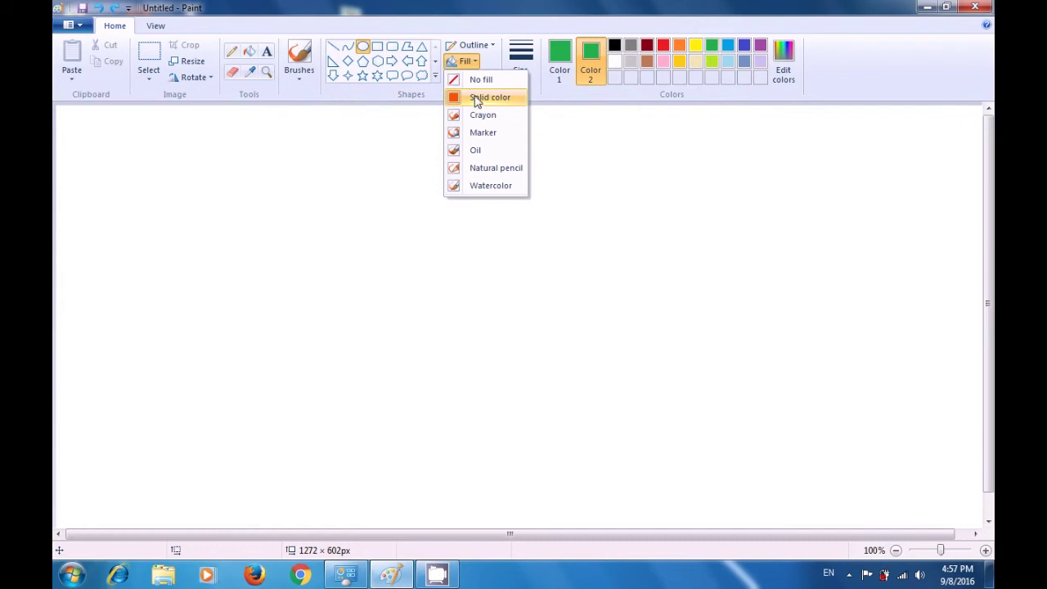
click(477, 99)
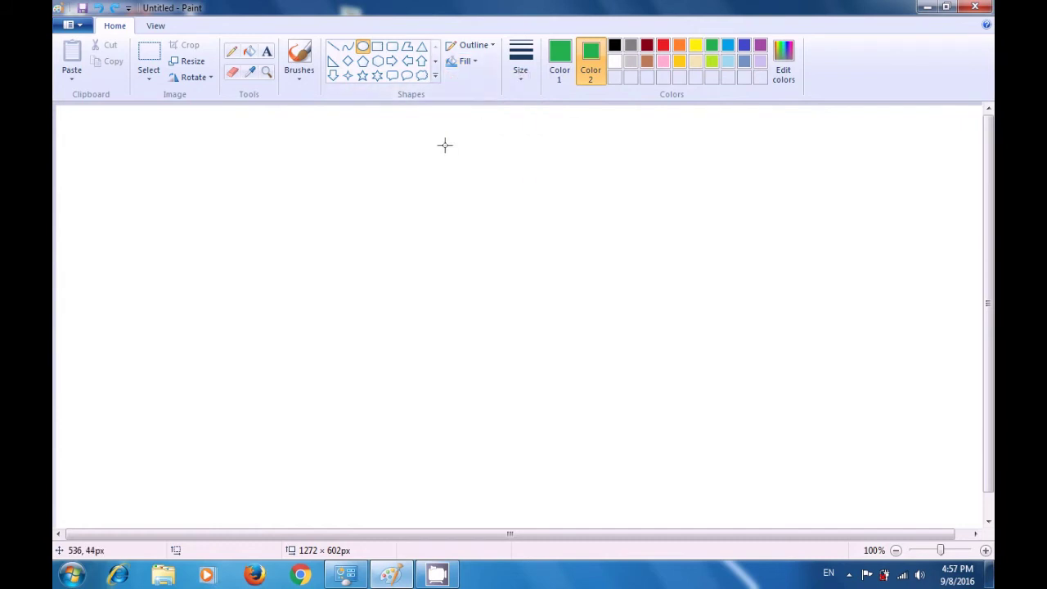
drag(421, 197, 520, 314)
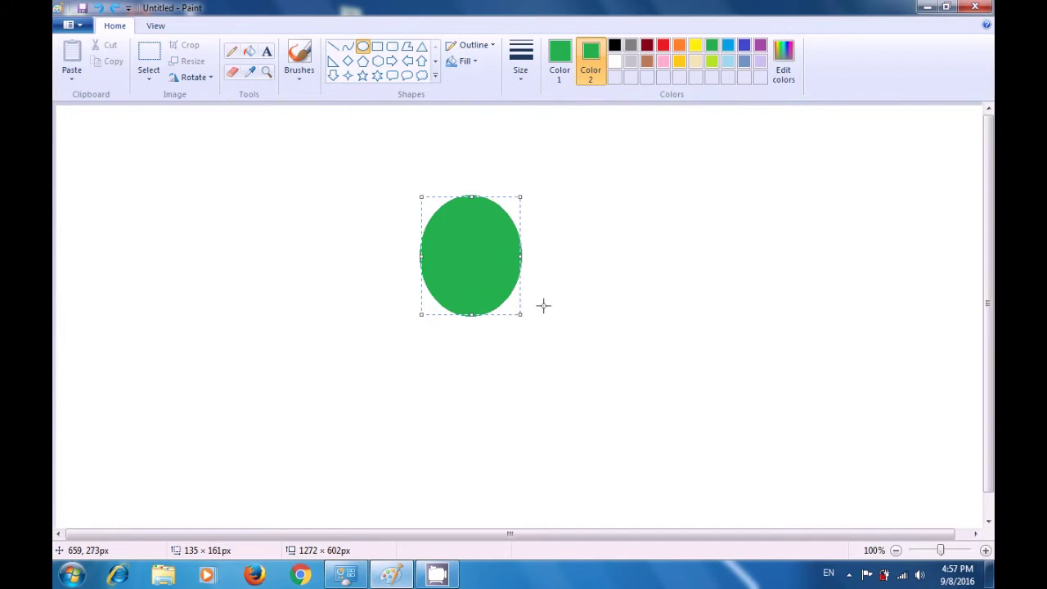
click(622, 307)
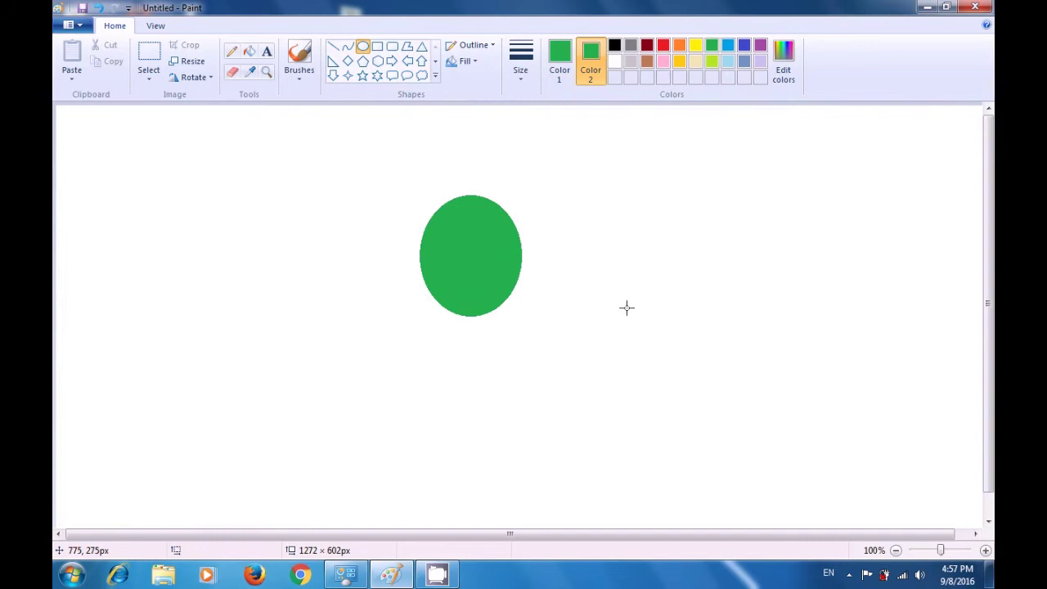
Step: Set Color 2 to white and cut away the lower half of the green ellipse with a rectangular selection
click(594, 69)
click(614, 62)
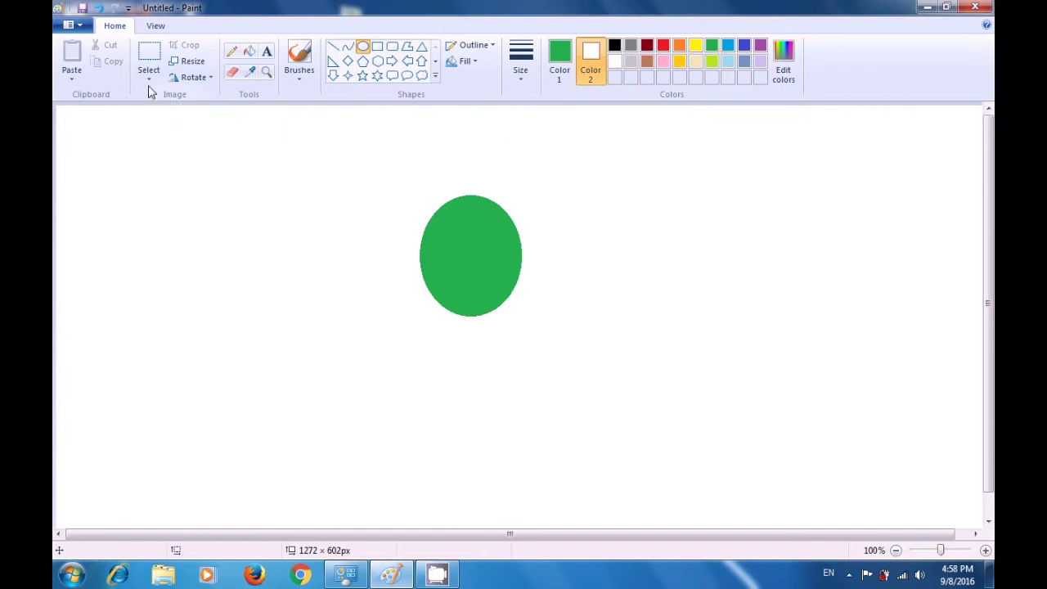
click(145, 82)
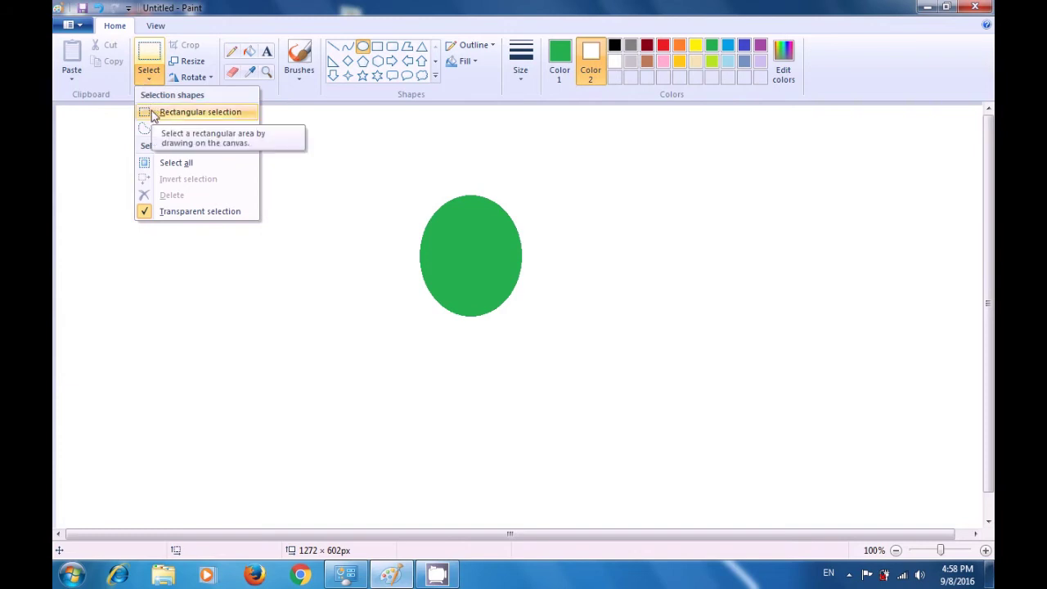
click(153, 115)
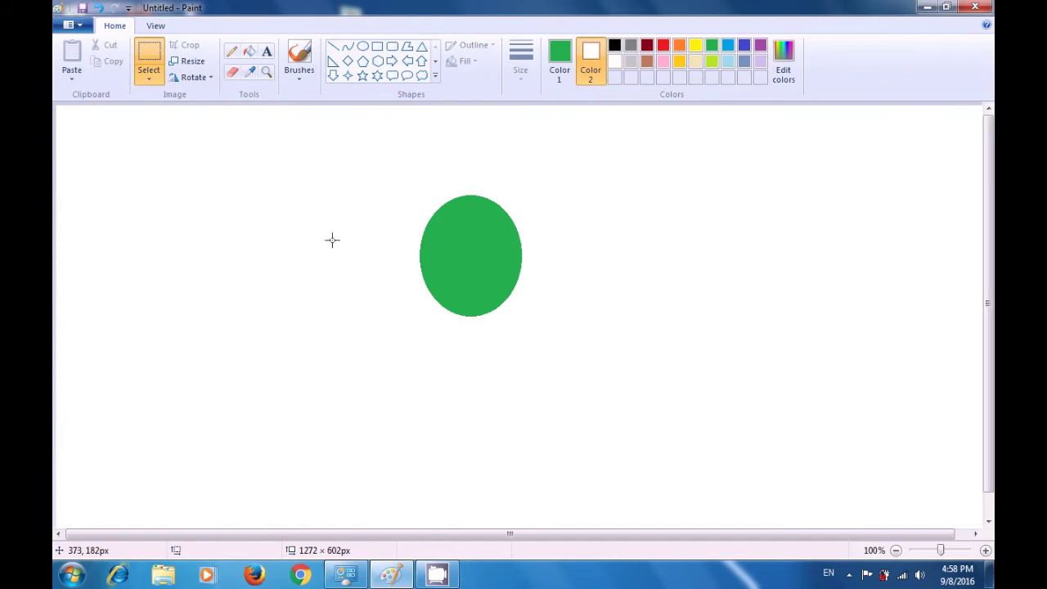
drag(385, 255, 582, 346)
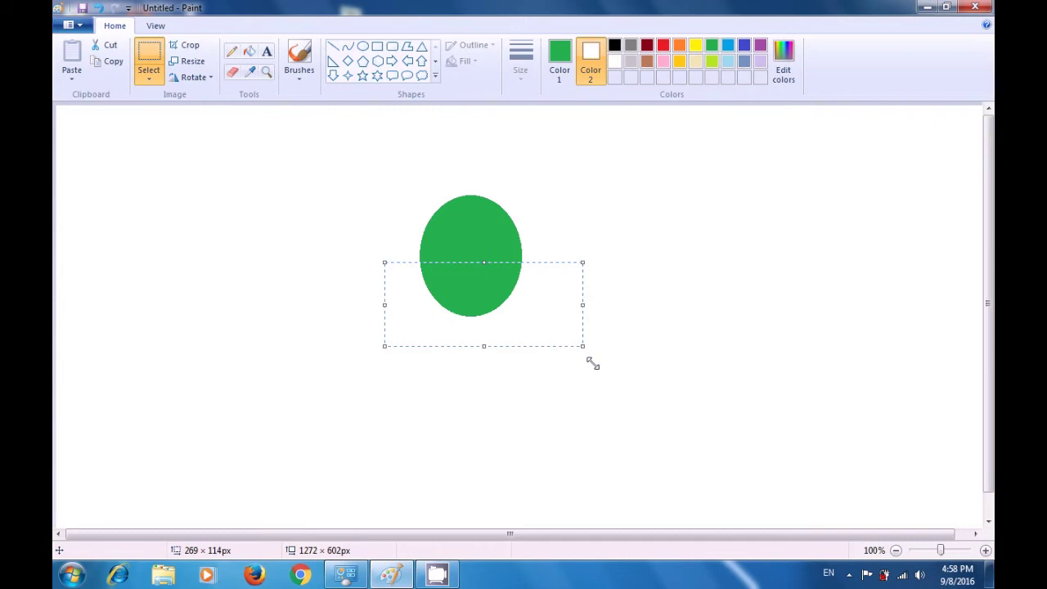
key(ctrl+x)
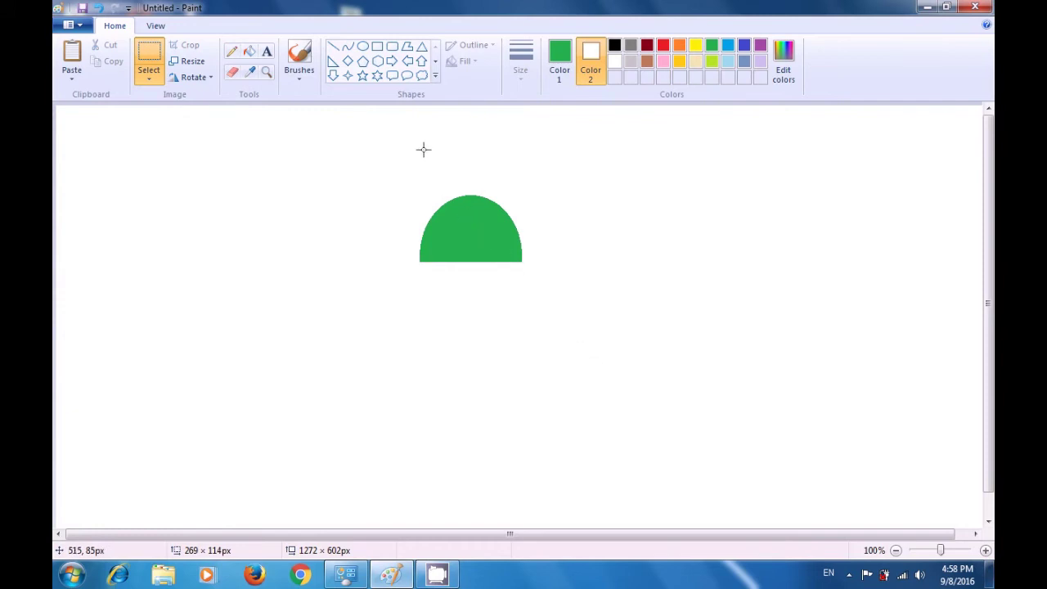
Step: Draw a horizontal green line about 231 px long along the flat edge of the half ellipse, extending past both sides
click(335, 47)
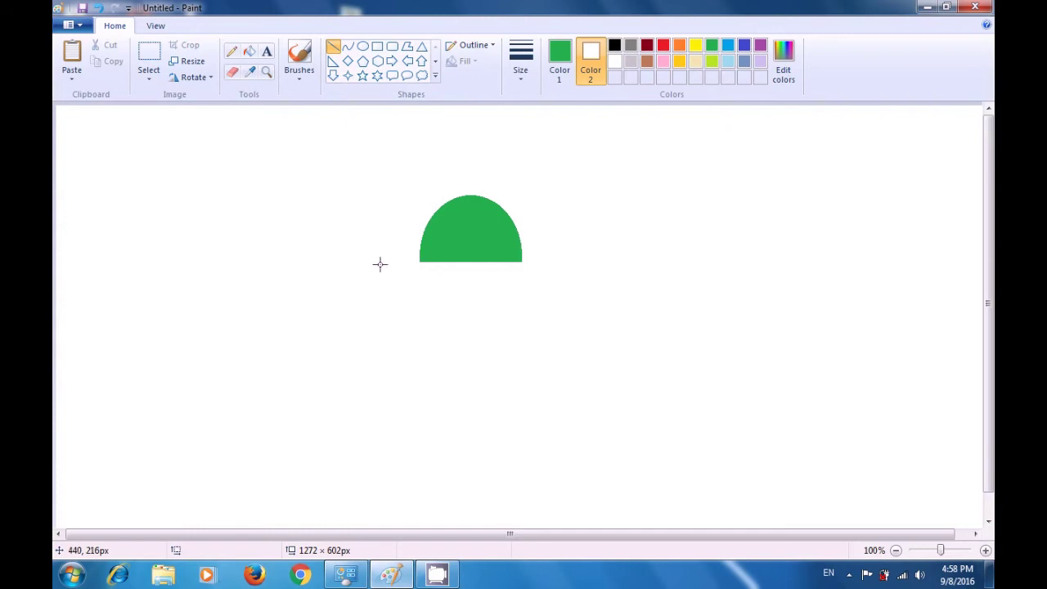
drag(381, 262, 552, 261)
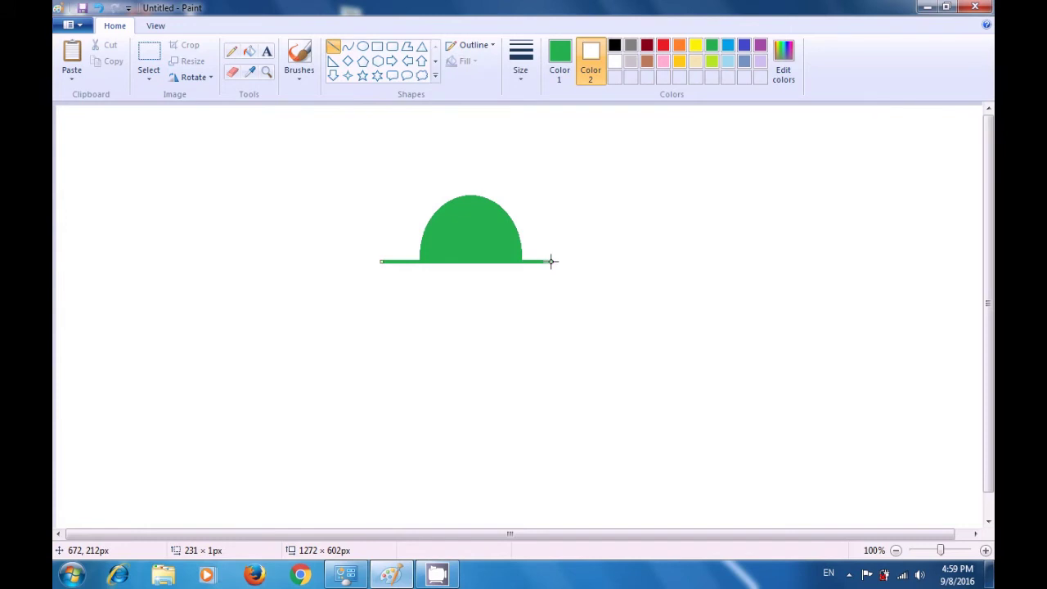
click(598, 248)
Step: Draw a solid ellipse about 135 × 165 px to the right of the green shape, using yellow for outline and fill
click(364, 48)
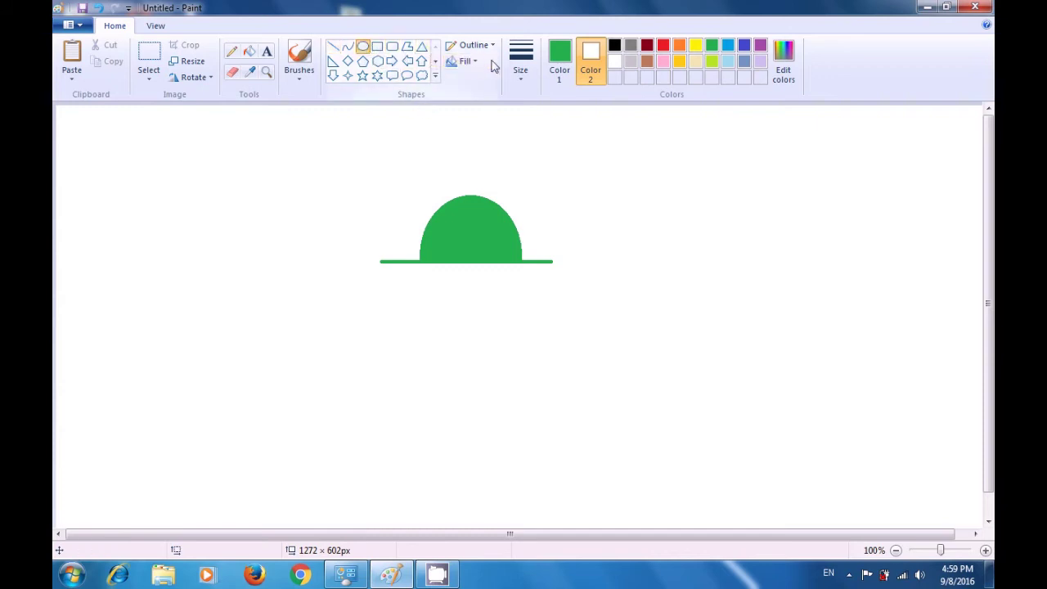
click(562, 65)
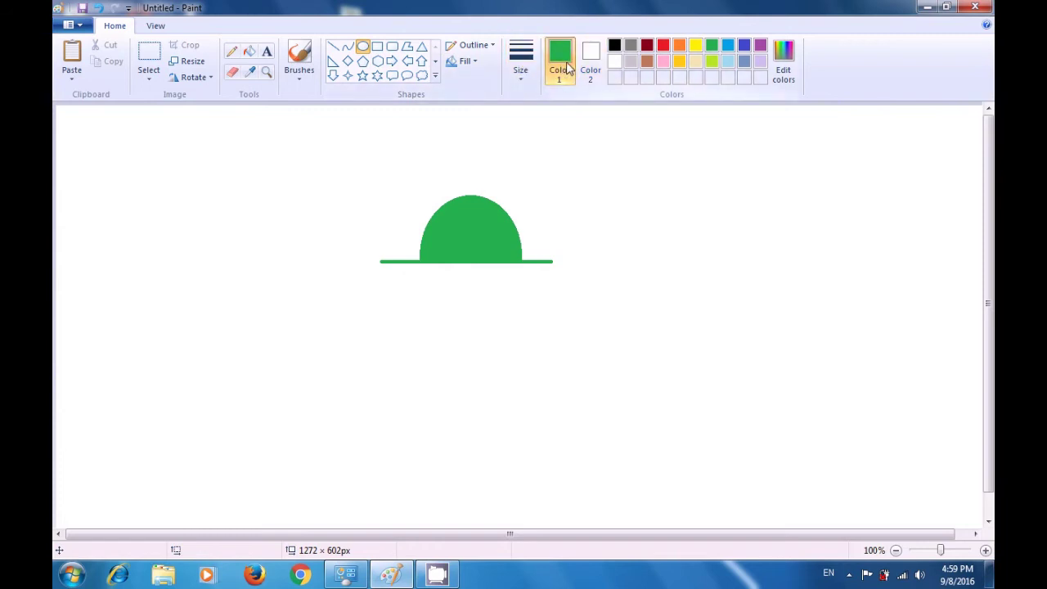
click(696, 49)
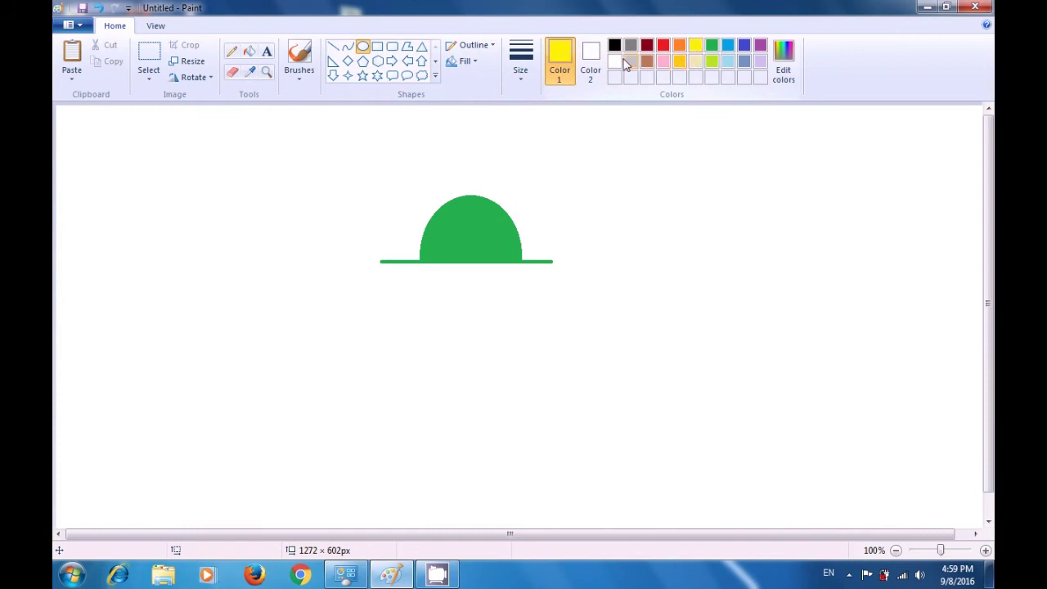
click(591, 59)
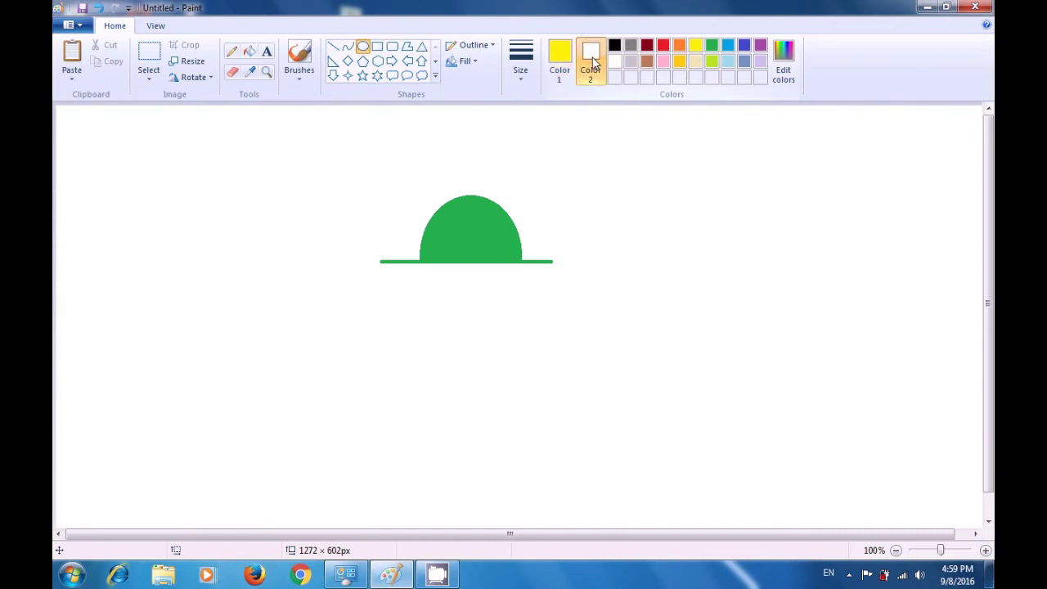
click(693, 46)
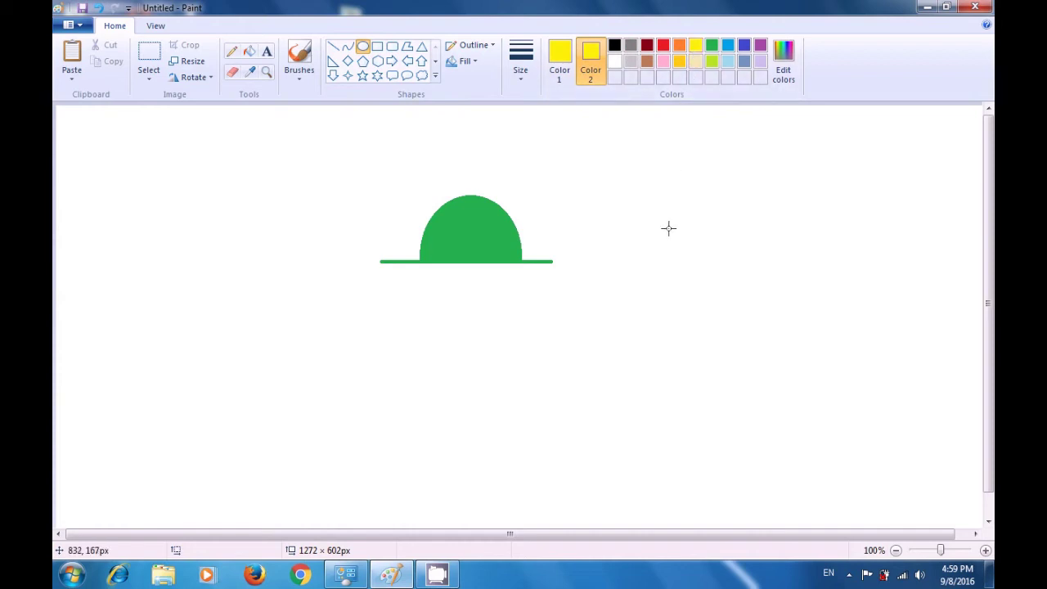
drag(673, 246, 773, 368)
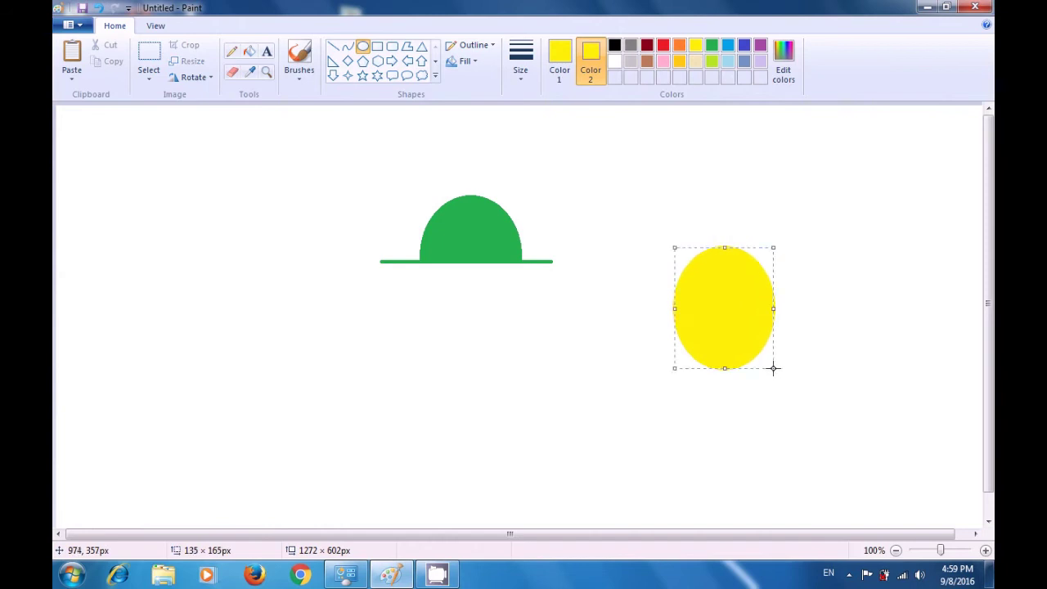
click(841, 373)
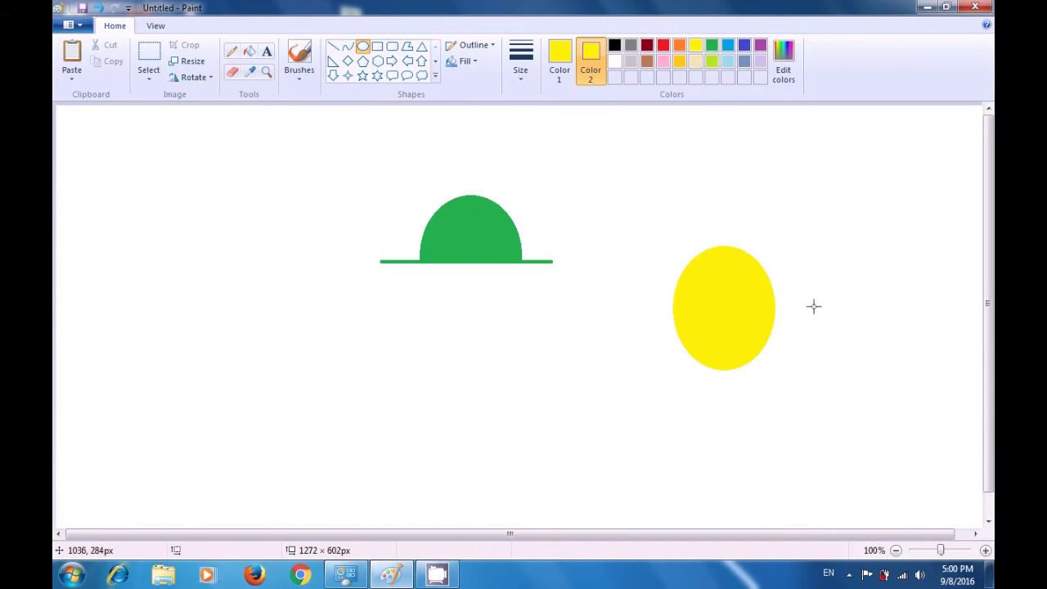
Step: Set Color 2 to white and delete the upper half of the yellow ellipse with a rectangular selection
click(615, 64)
click(150, 78)
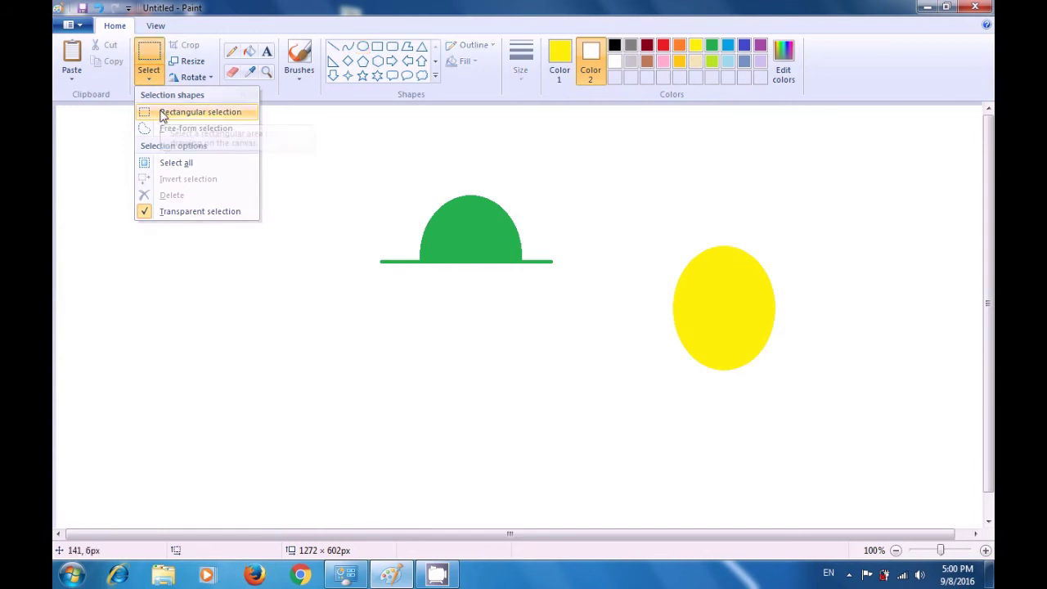
click(162, 113)
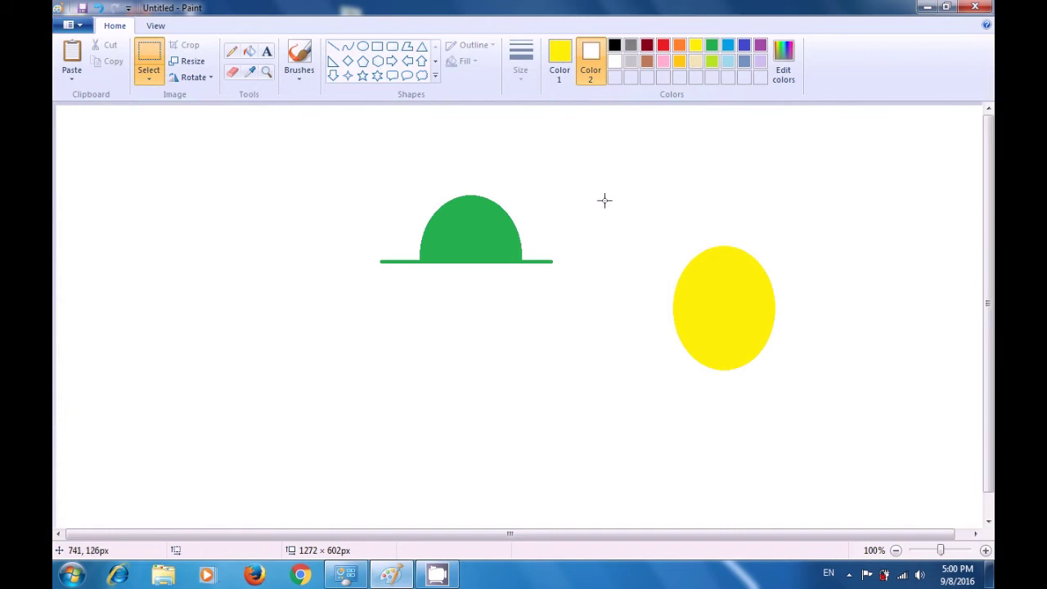
drag(625, 218, 823, 305)
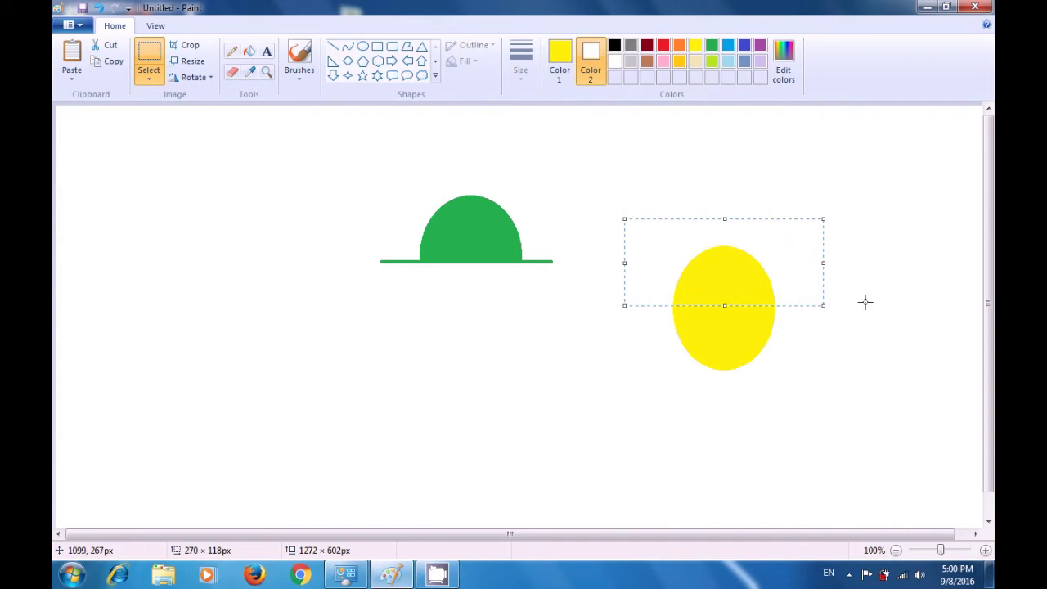
key(Delete)
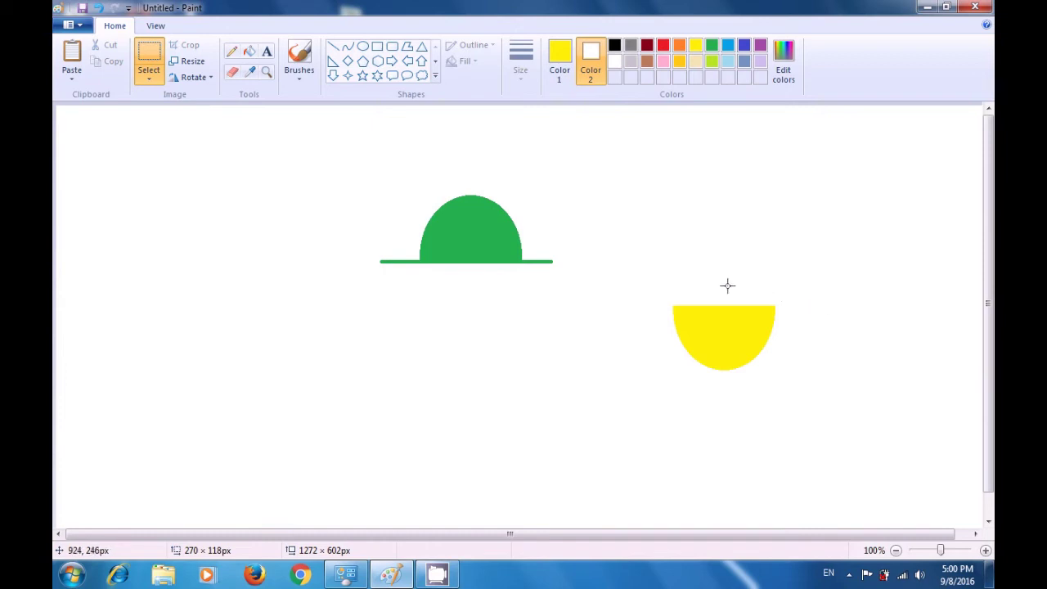
Step: Select the yellow half ellipse and move it directly beneath the green half, against the green line
drag(645, 260, 810, 414)
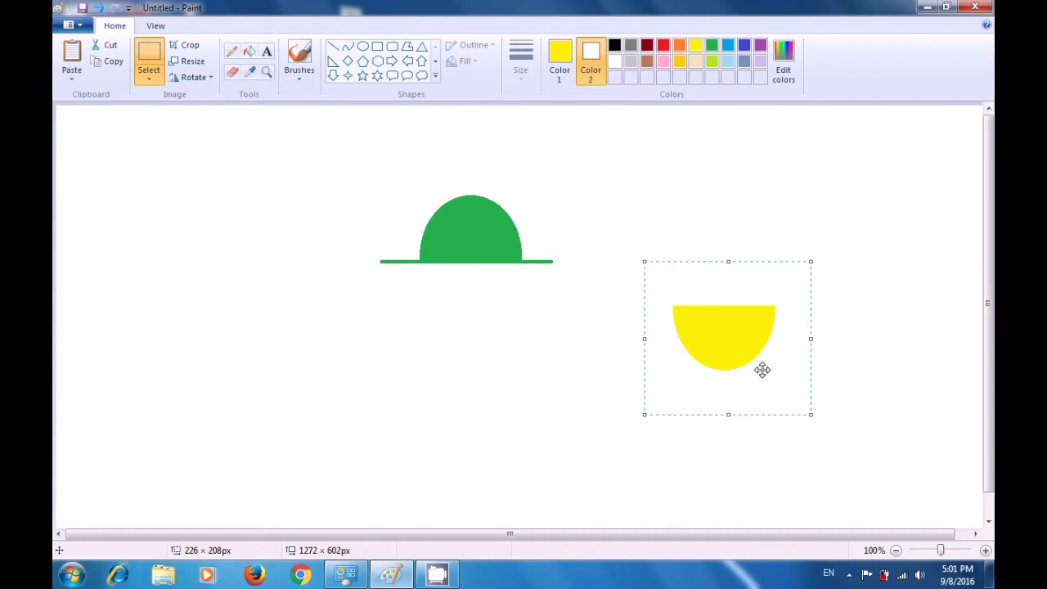
drag(739, 363, 484, 319)
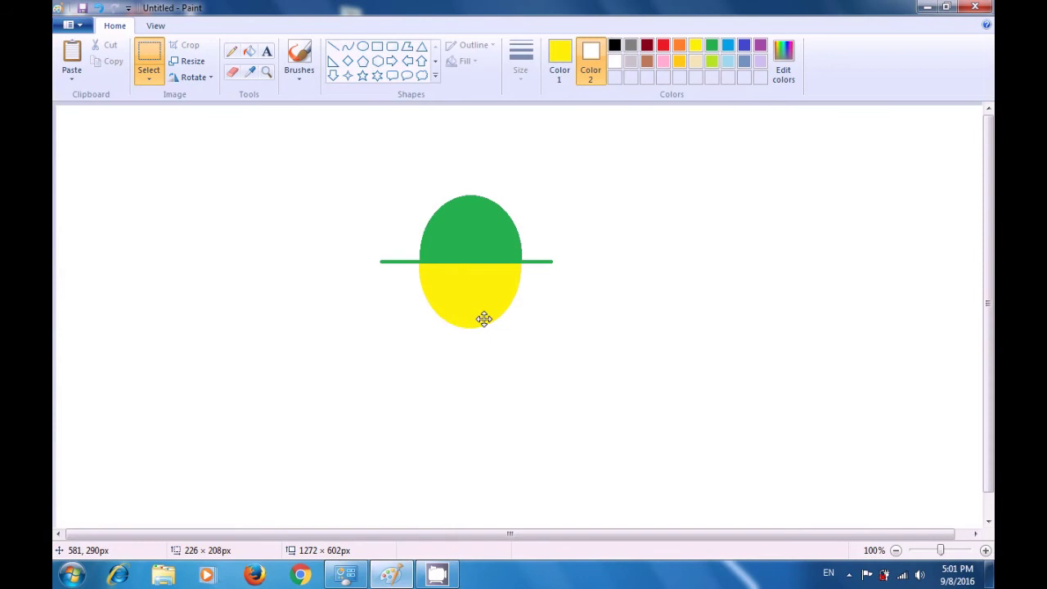
Step: Pull the yellow half down from the green line and try moving it with transparent selection turned off
drag(483, 319, 489, 356)
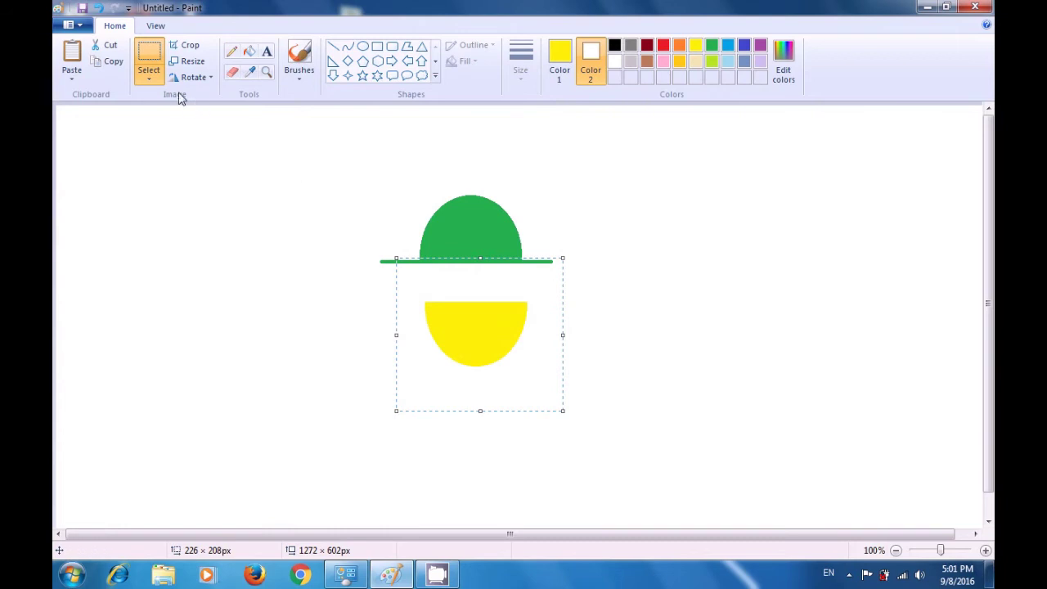
click(147, 77)
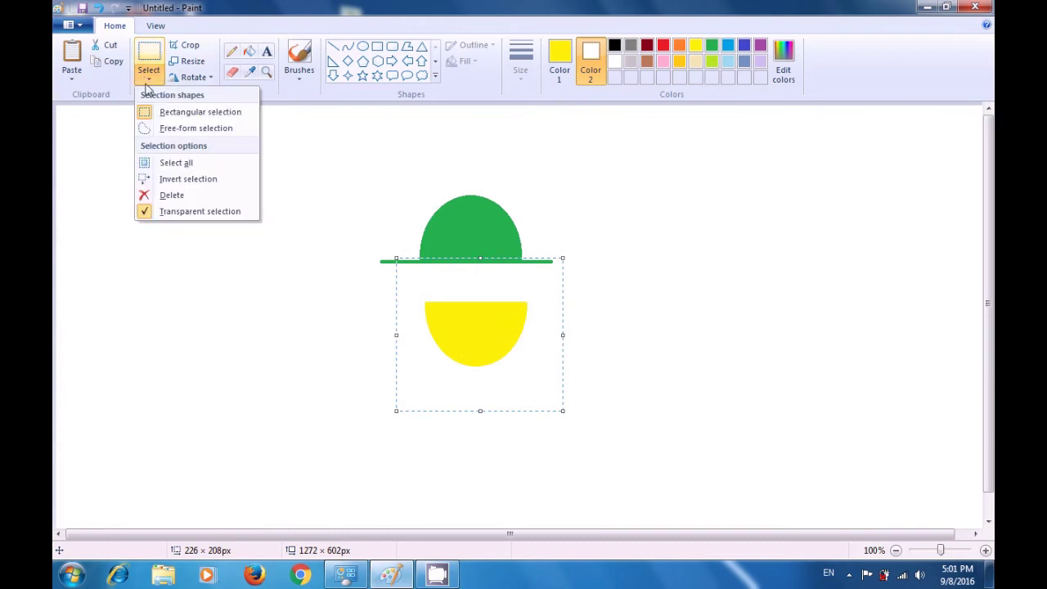
click(169, 213)
mouse_move(458, 406)
mouse_down()
mouse_move(453, 355)
mouse_move(456, 463)
mouse_move(453, 394)
mouse_up()
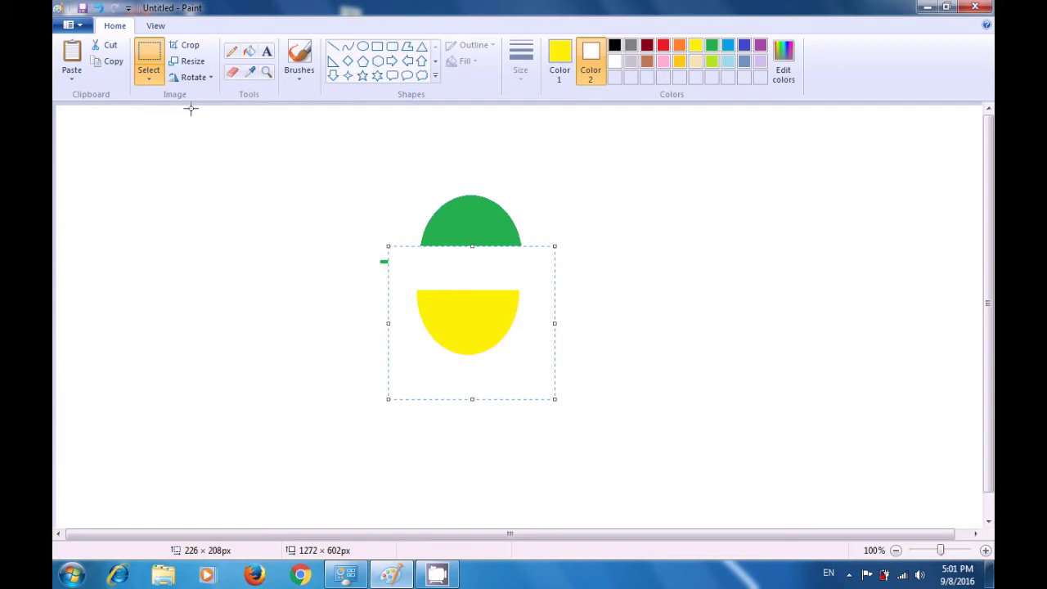
Step: Turn transparent selection back on and move the yellow half up against the green line
click(155, 81)
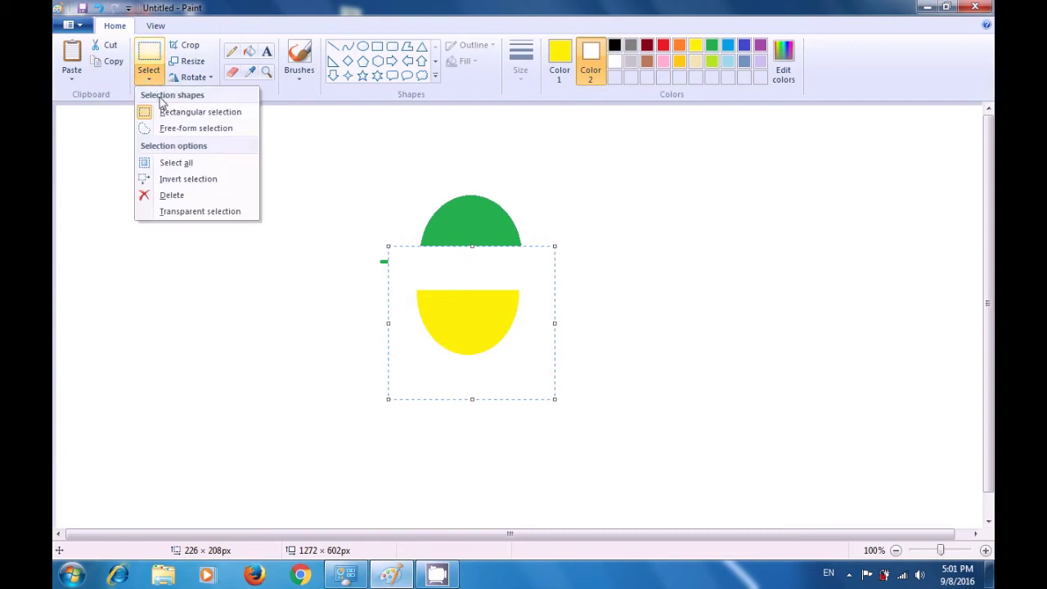
click(170, 211)
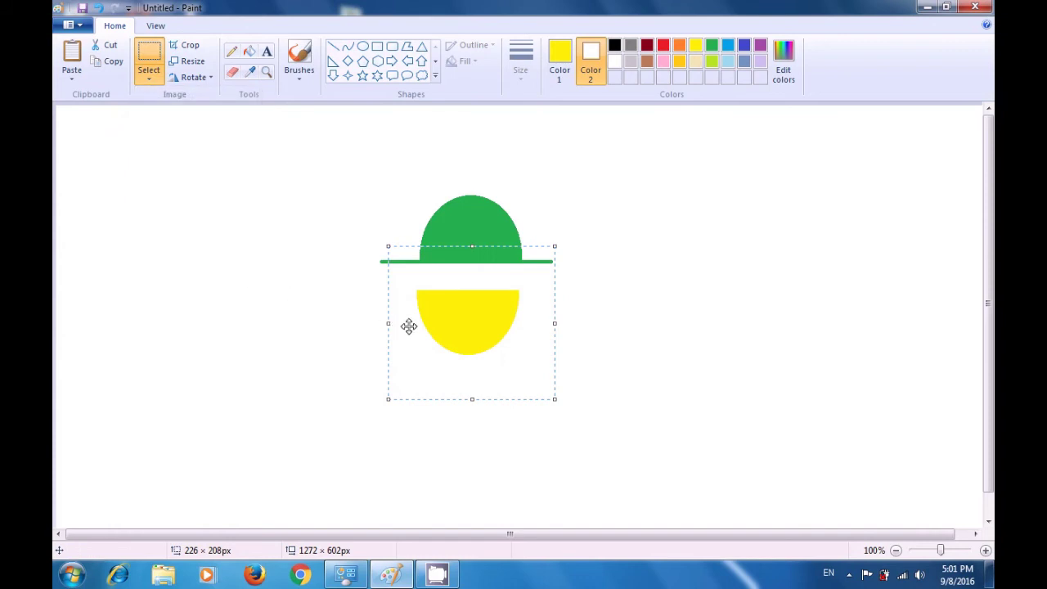
drag(439, 330, 445, 305)
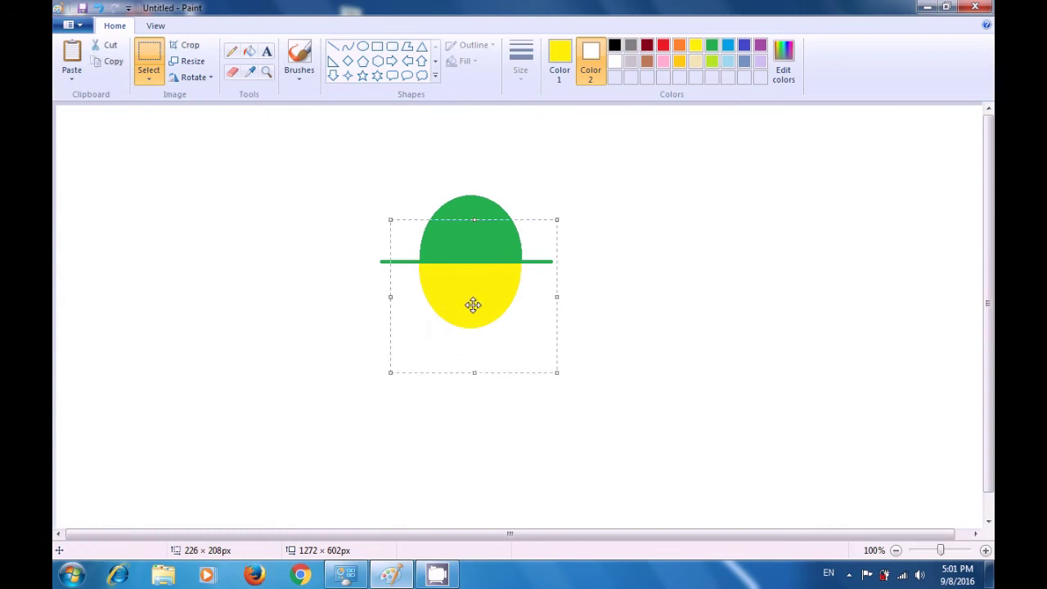
Step: Deselect the yellow half ellipse and choose the Ellipse shape with a solid color fill
click(704, 293)
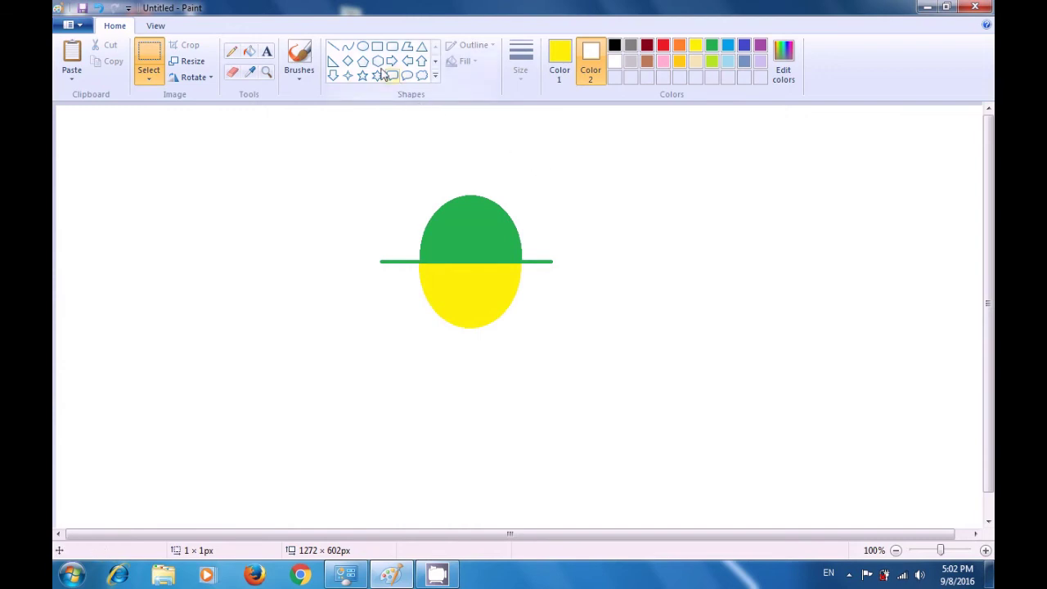
click(363, 47)
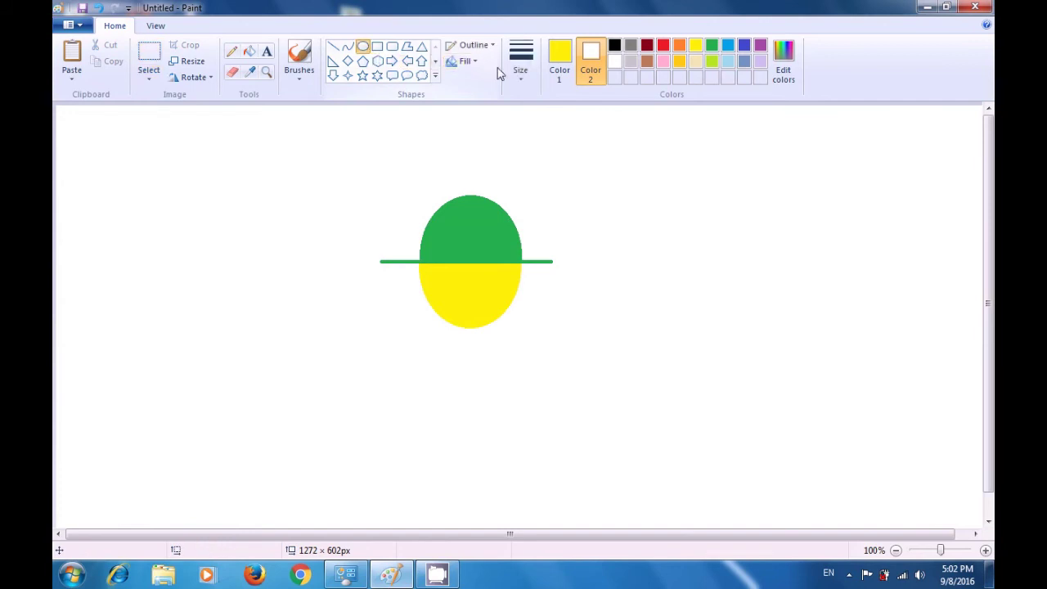
click(468, 62)
click(467, 62)
click(468, 62)
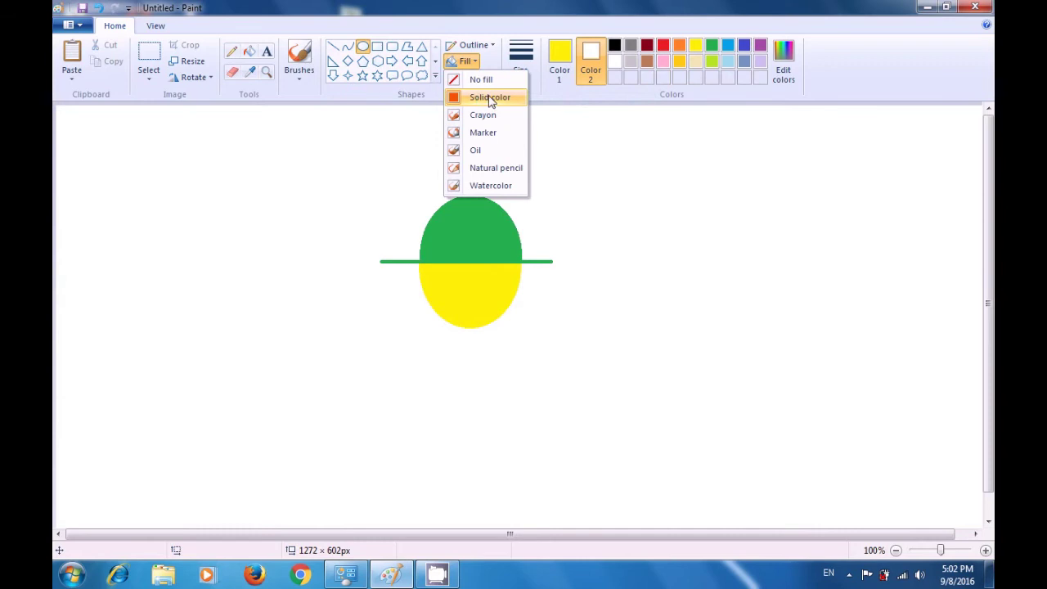
click(491, 99)
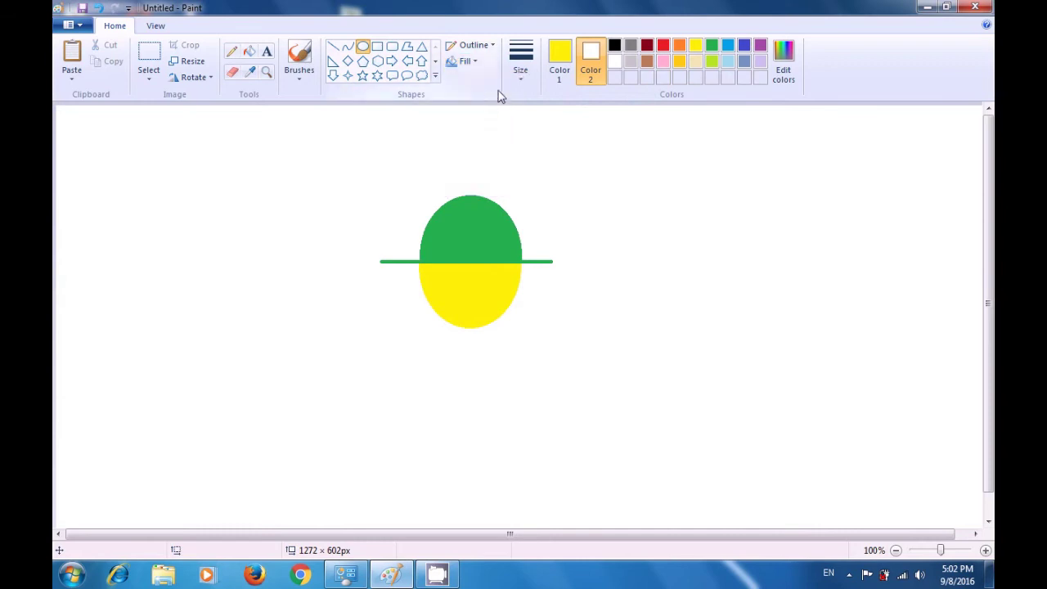
Step: Set Color 1 and Color 2 to black and draw a small filled ellipse about 16 × 18 px on blank canvas beside the figure
click(559, 72)
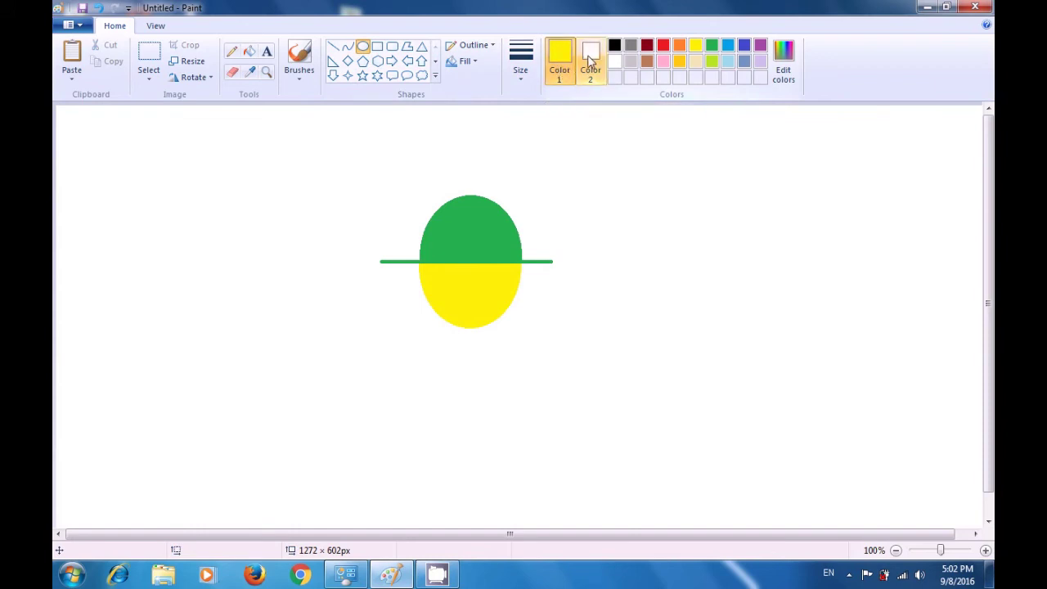
click(614, 46)
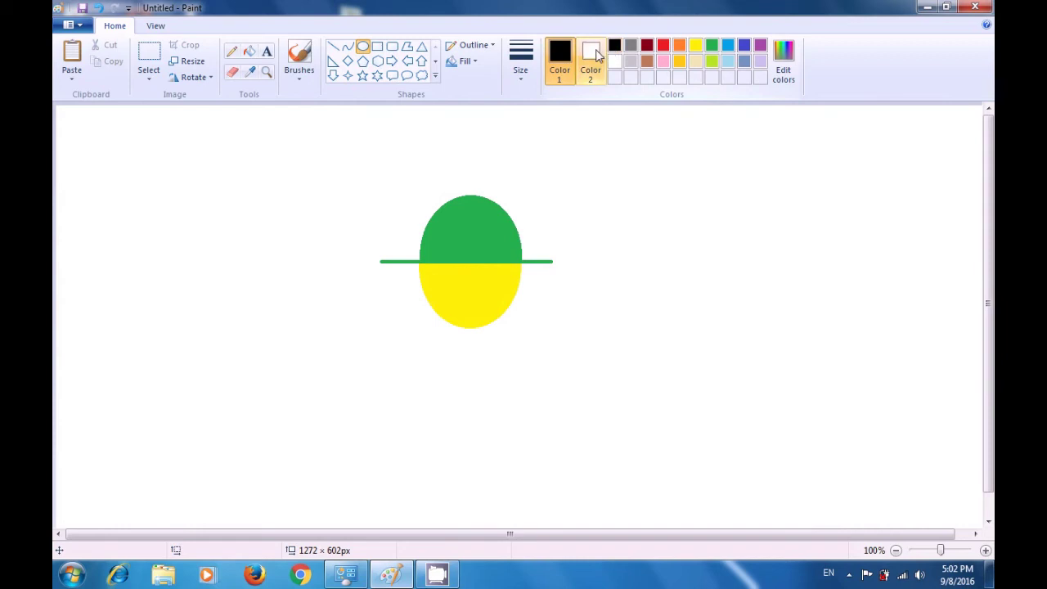
click(590, 55)
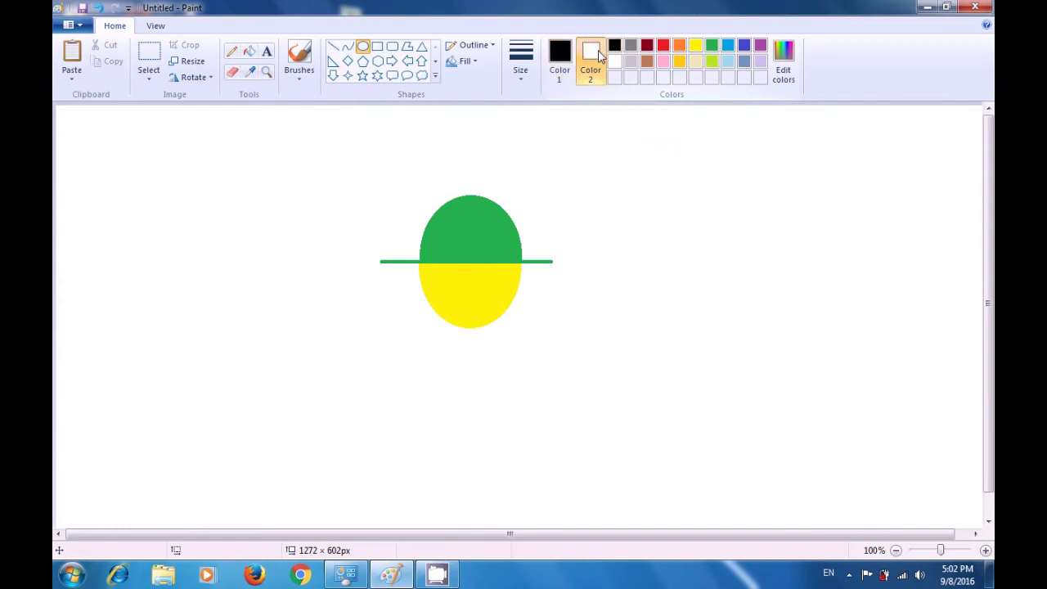
right_click(615, 50)
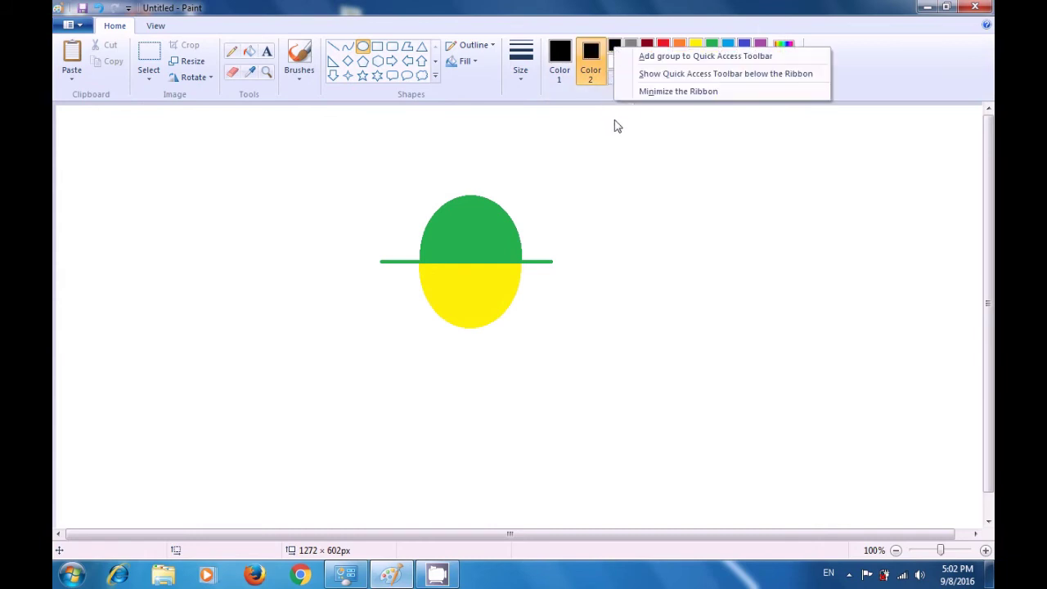
click(664, 170)
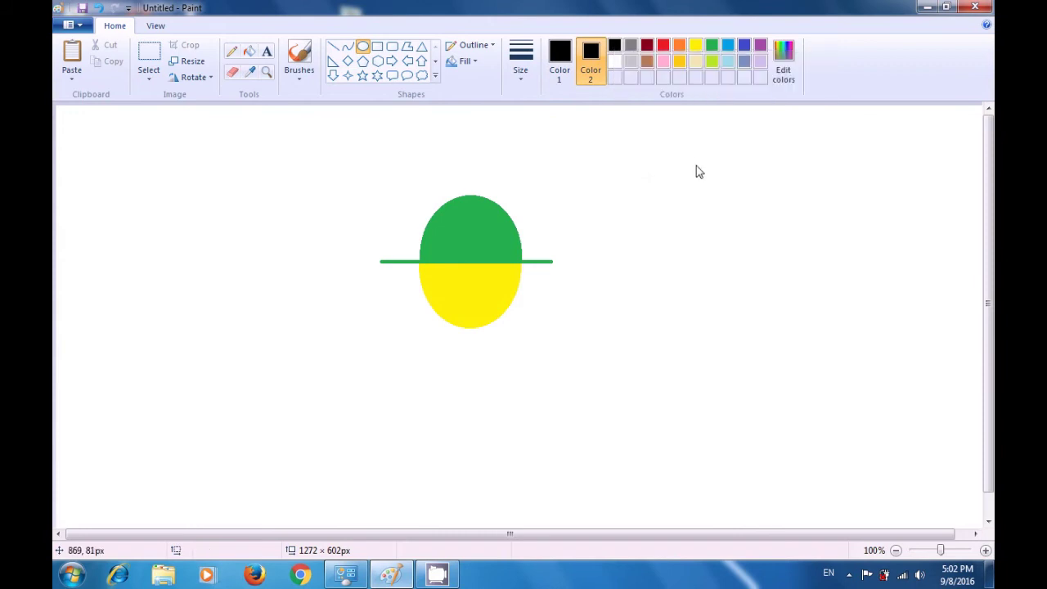
drag(695, 164, 705, 177)
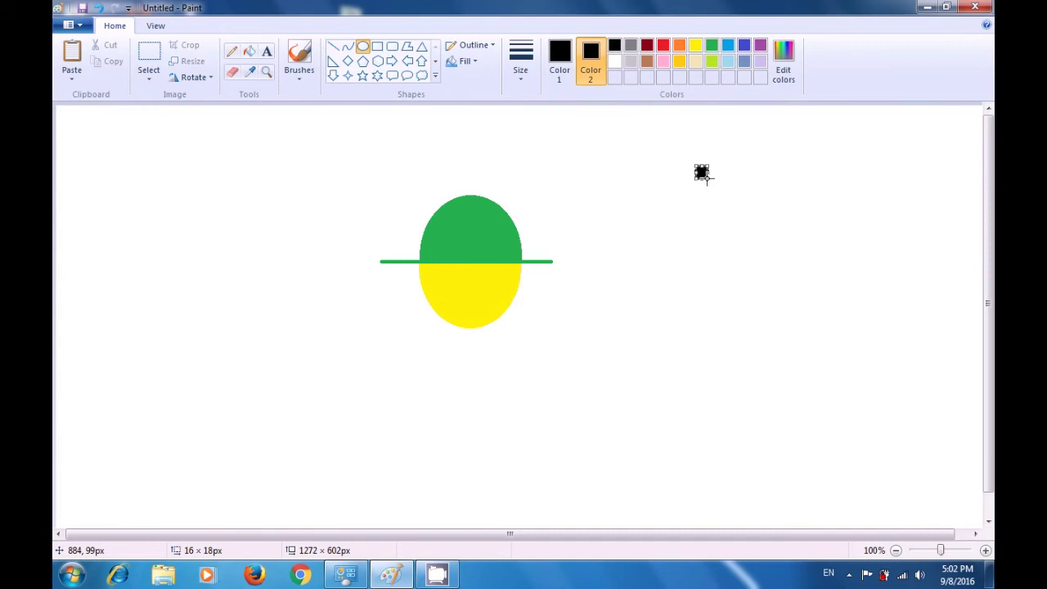
click(811, 180)
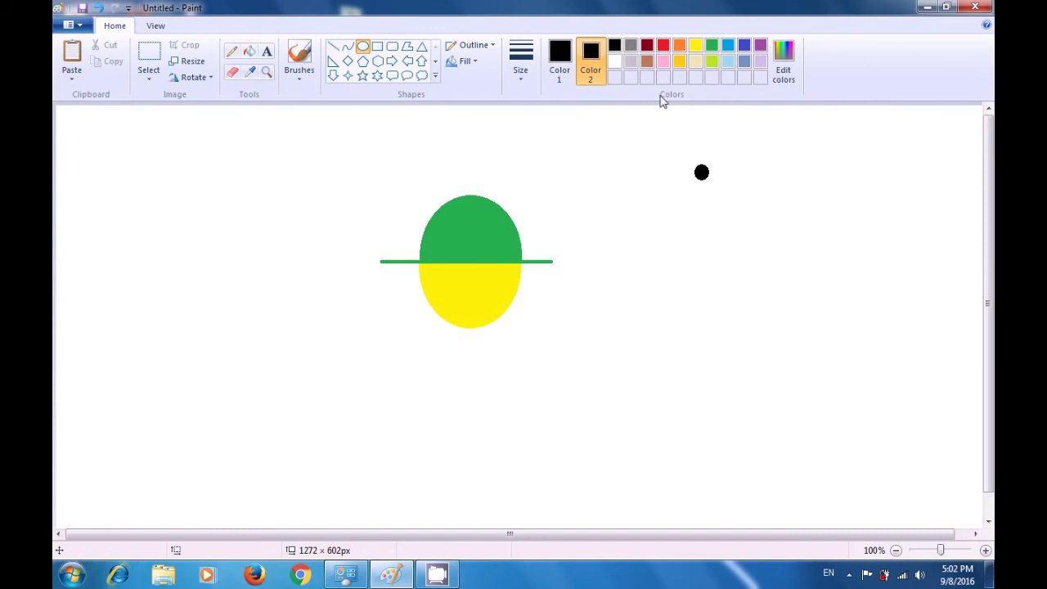
Step: Set Color 2 to white and place a copy of the black dot as the left eye on the yellow half
click(613, 62)
click(151, 81)
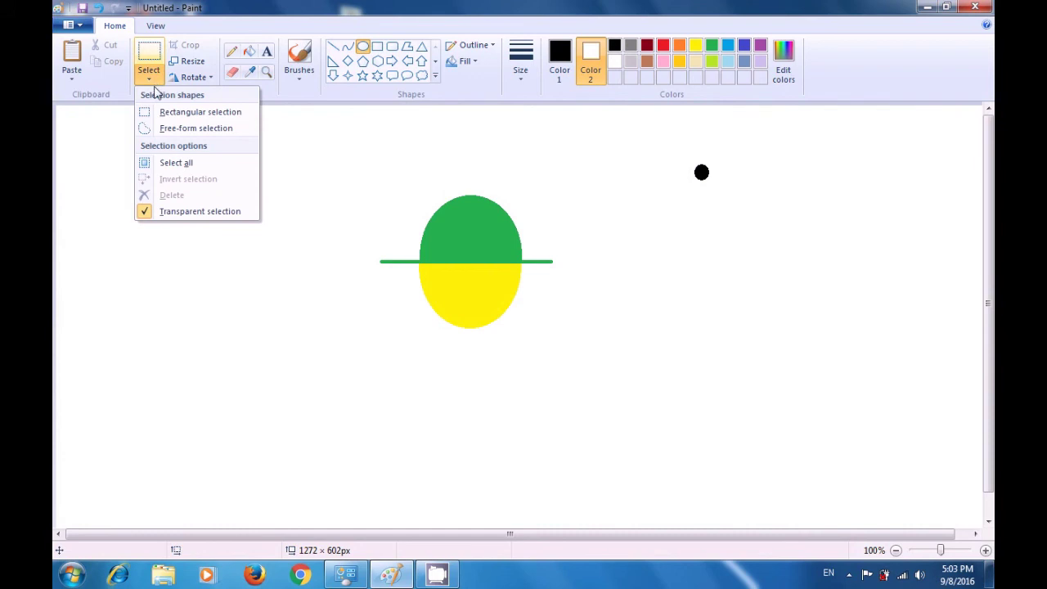
click(158, 117)
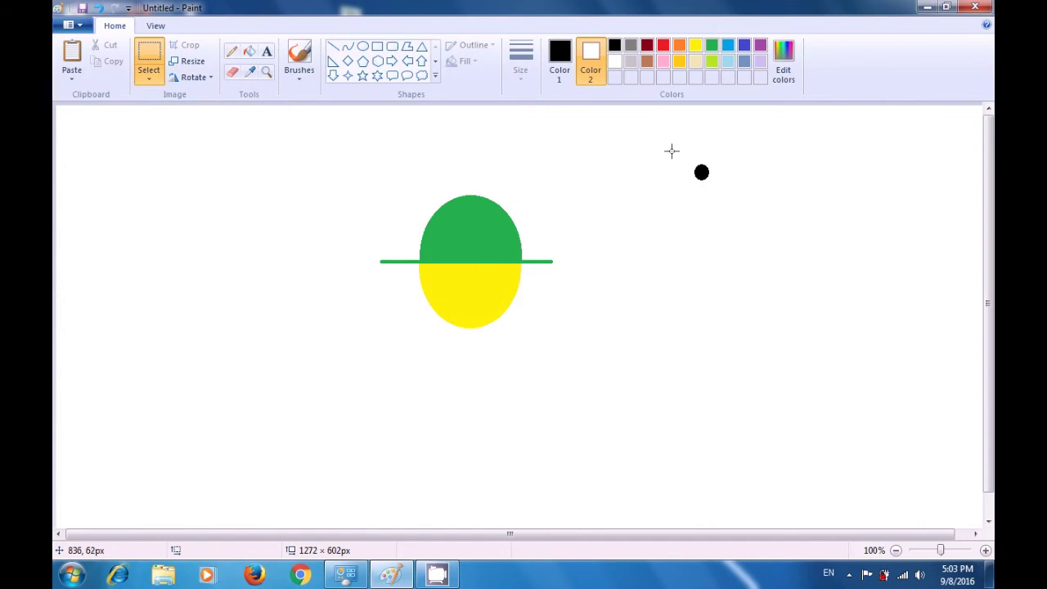
drag(676, 150, 736, 198)
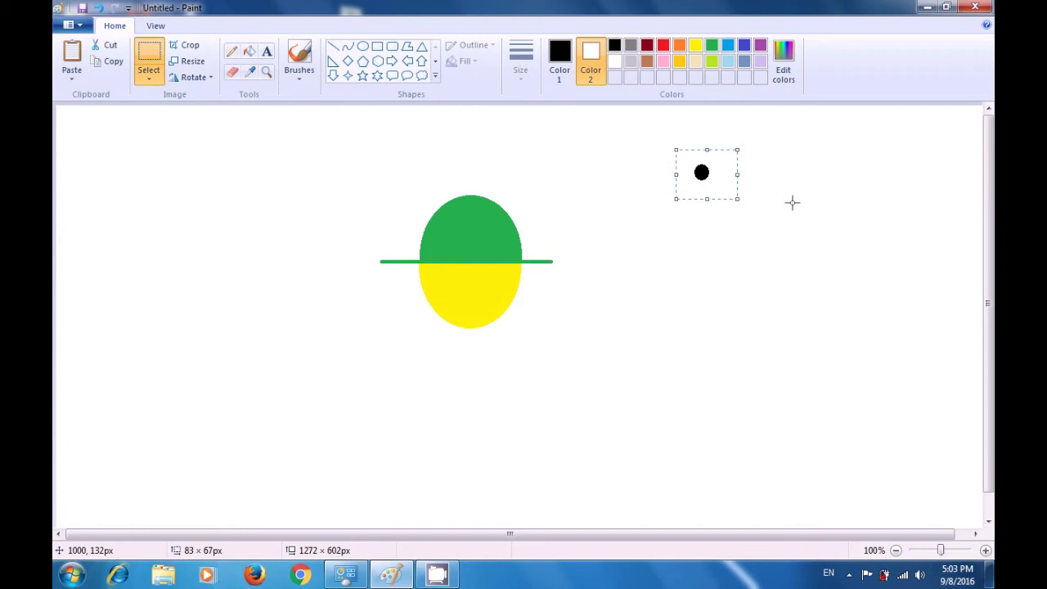
key(ctrl+v)
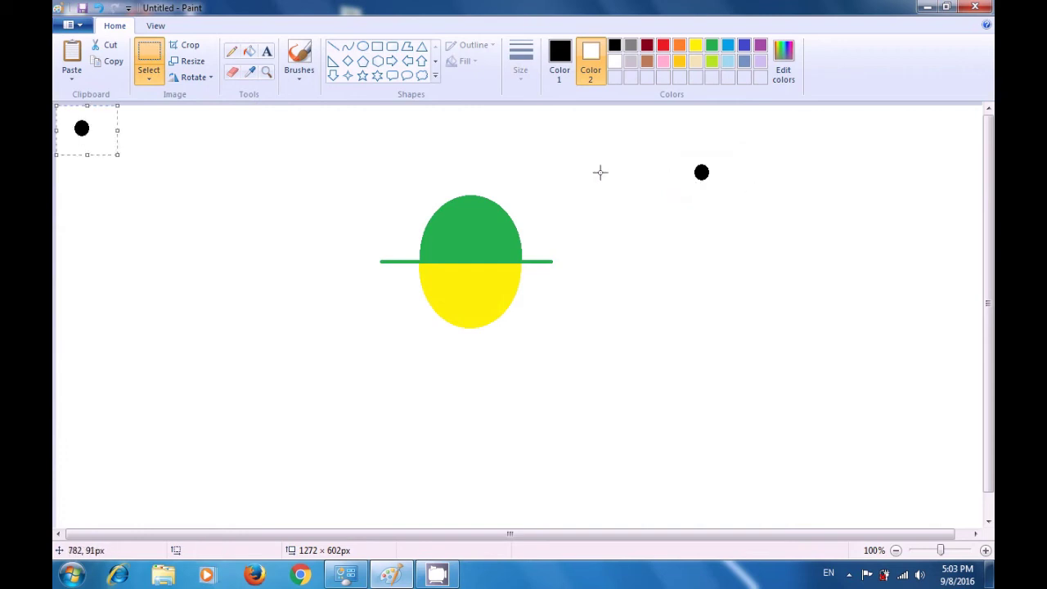
drag(87, 131, 443, 281)
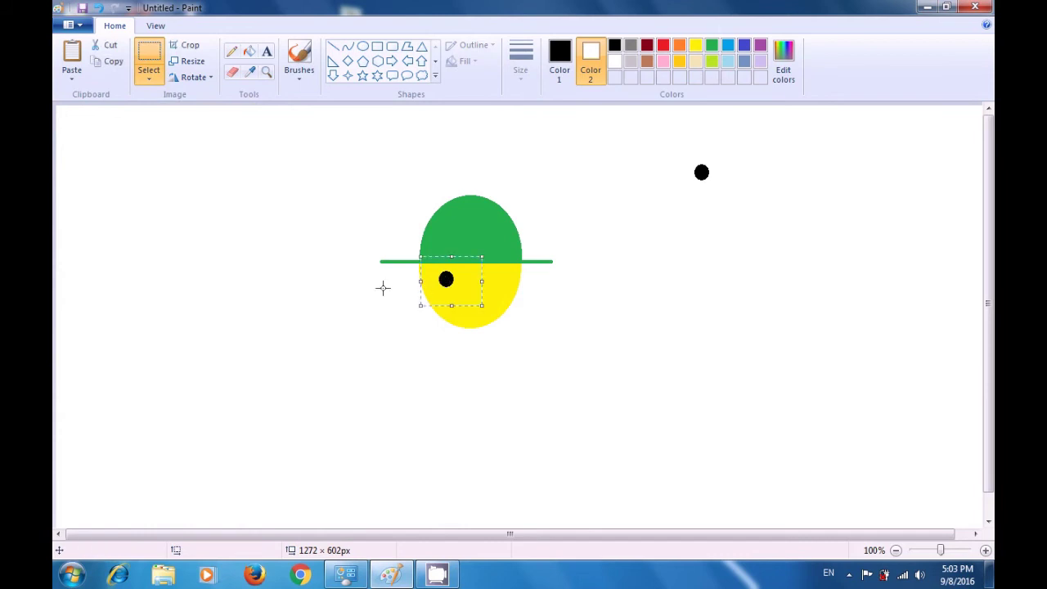
click(353, 287)
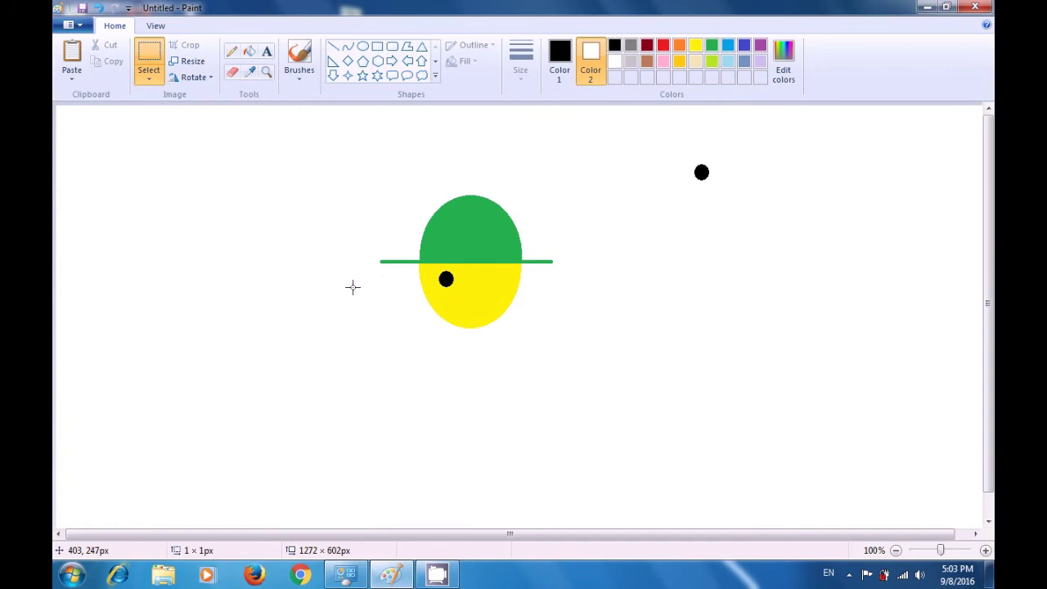
Step: Paste another black dot and place it as the right eye on the yellow half
key(ctrl+v)
drag(87, 133, 496, 281)
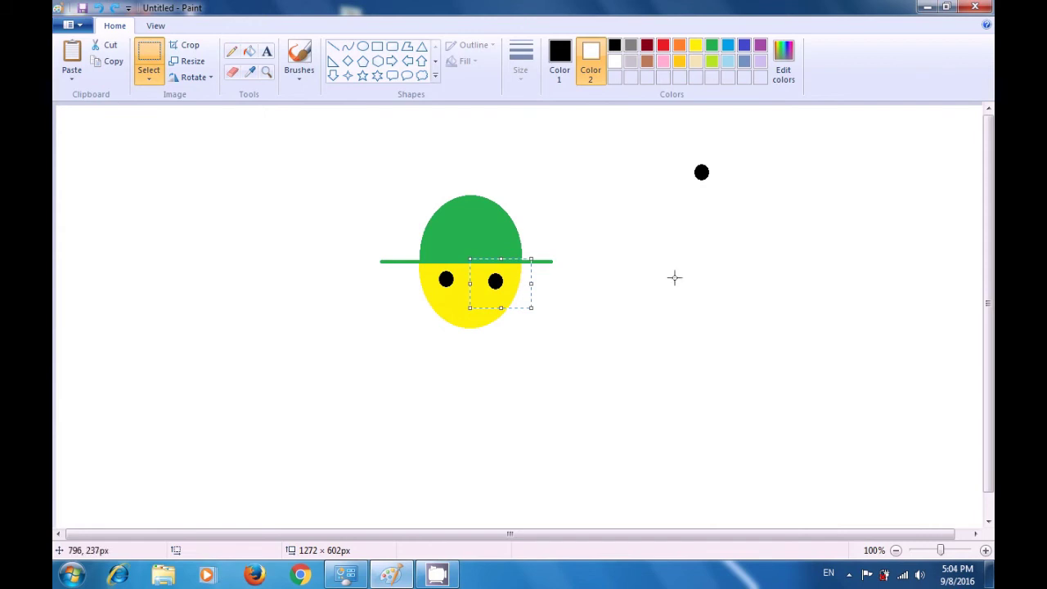
click(718, 269)
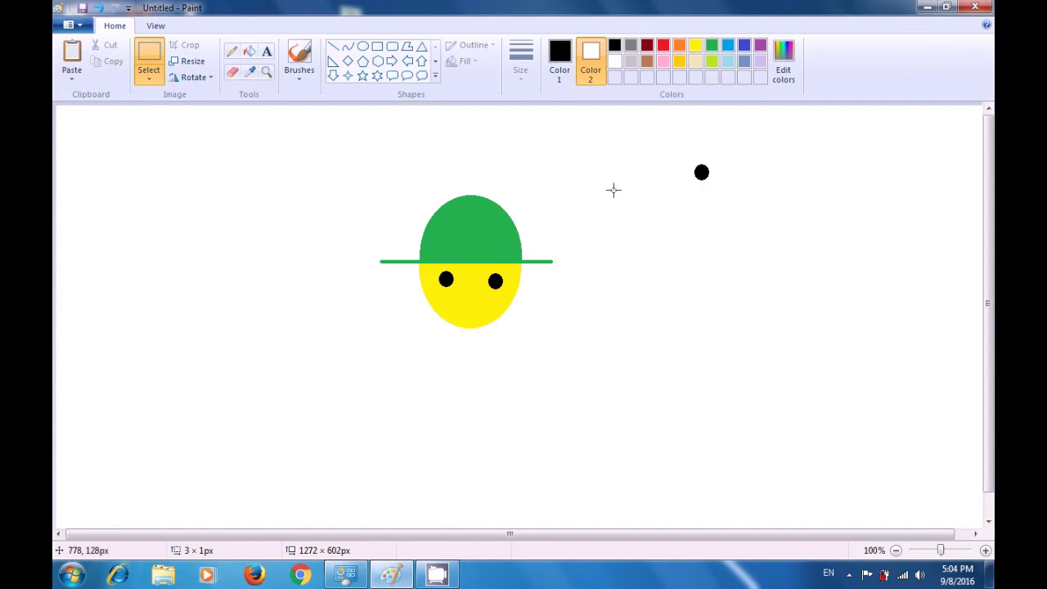
Step: Draw a red, unfilled ellipse about 72 × 66 px on blank canvas beside the face
click(362, 48)
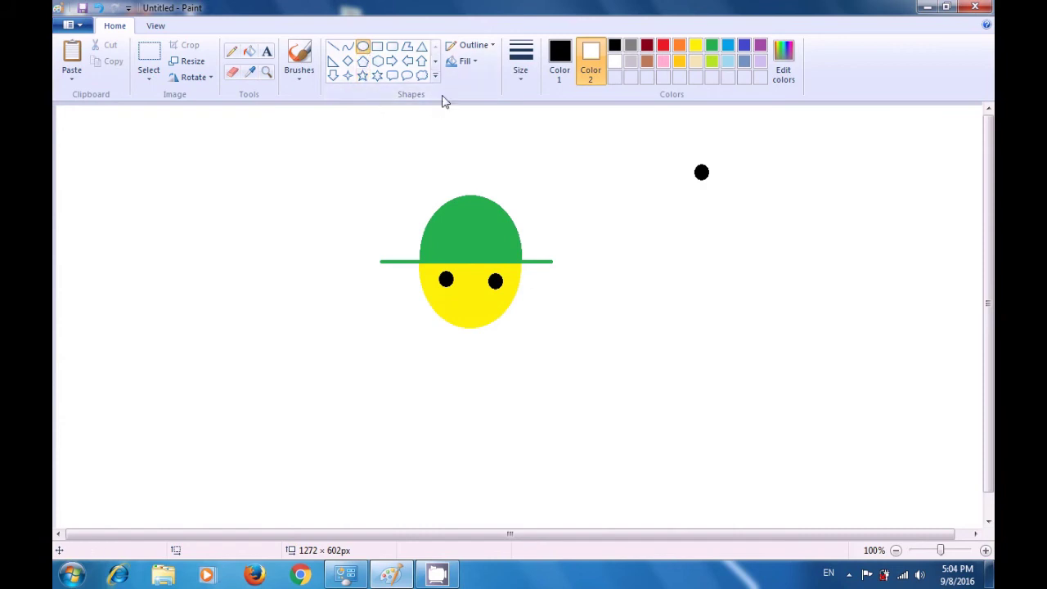
click(466, 62)
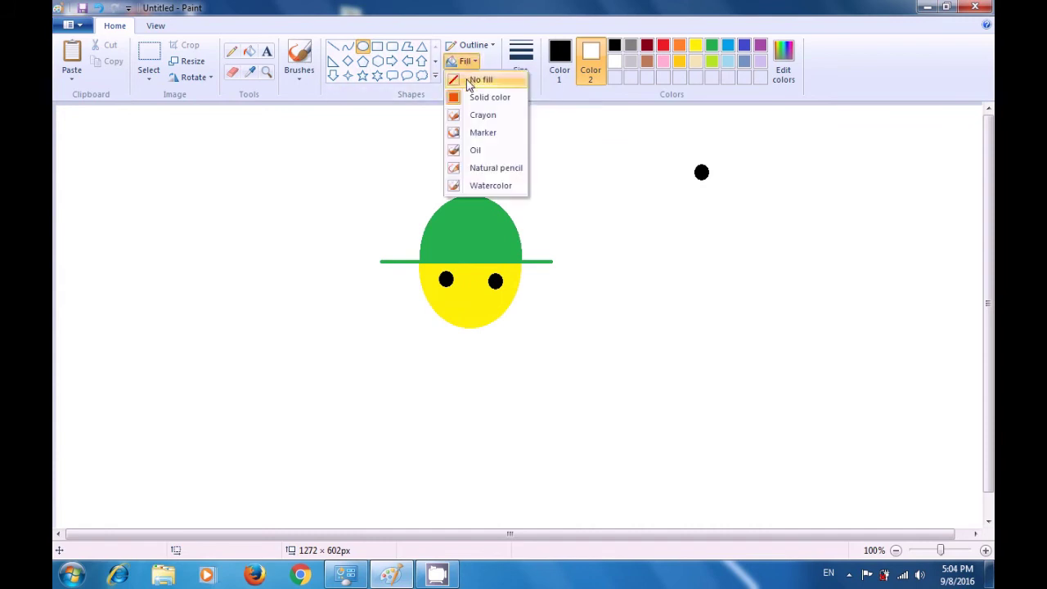
click(480, 80)
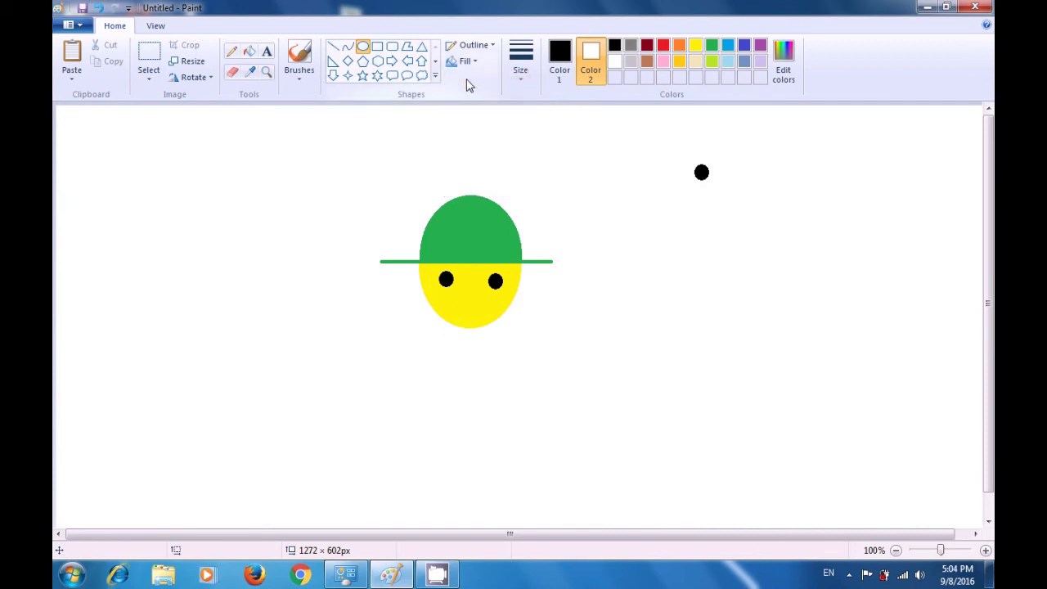
click(558, 57)
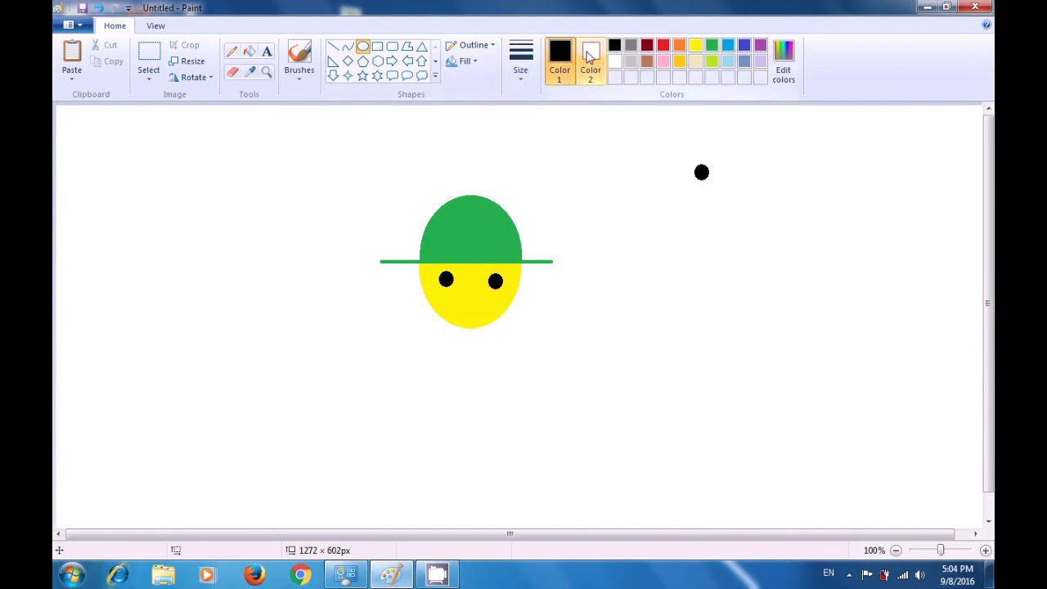
click(661, 48)
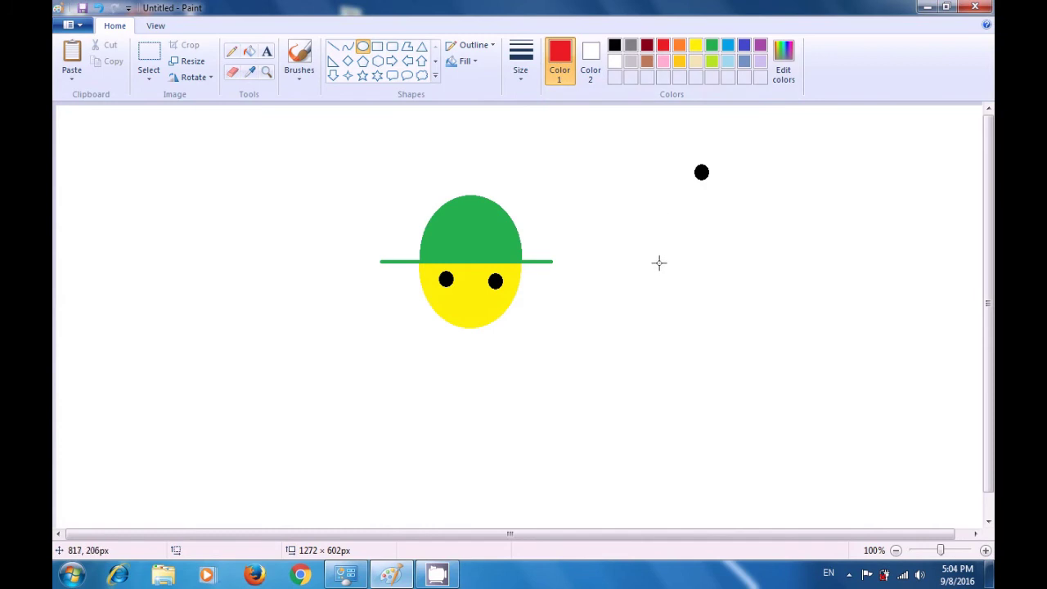
drag(661, 273, 713, 320)
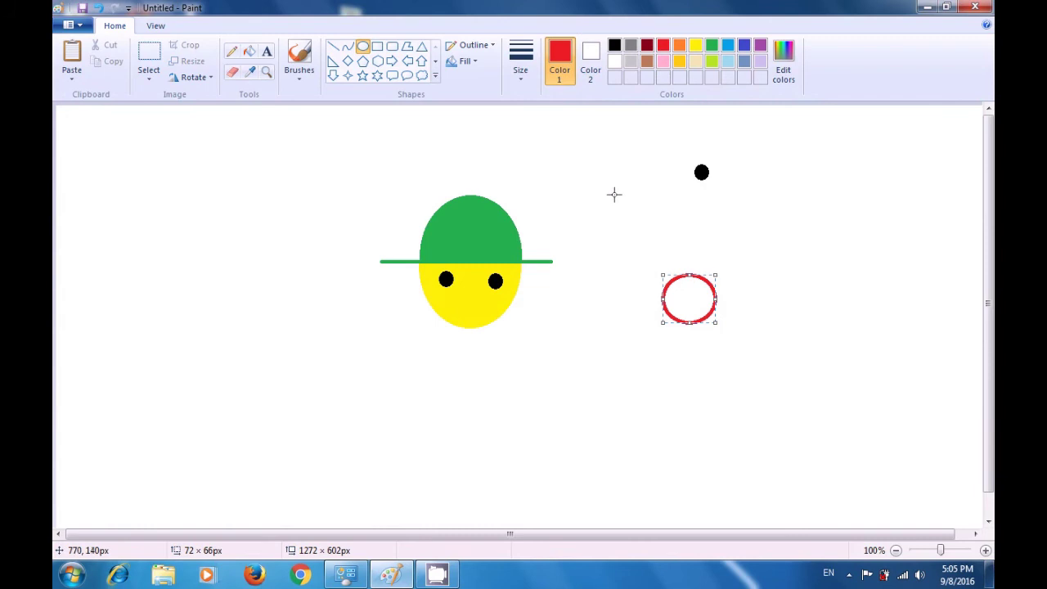
Step: Change the red ellipse's outline to the second-thinnest line size and deselect it
click(519, 82)
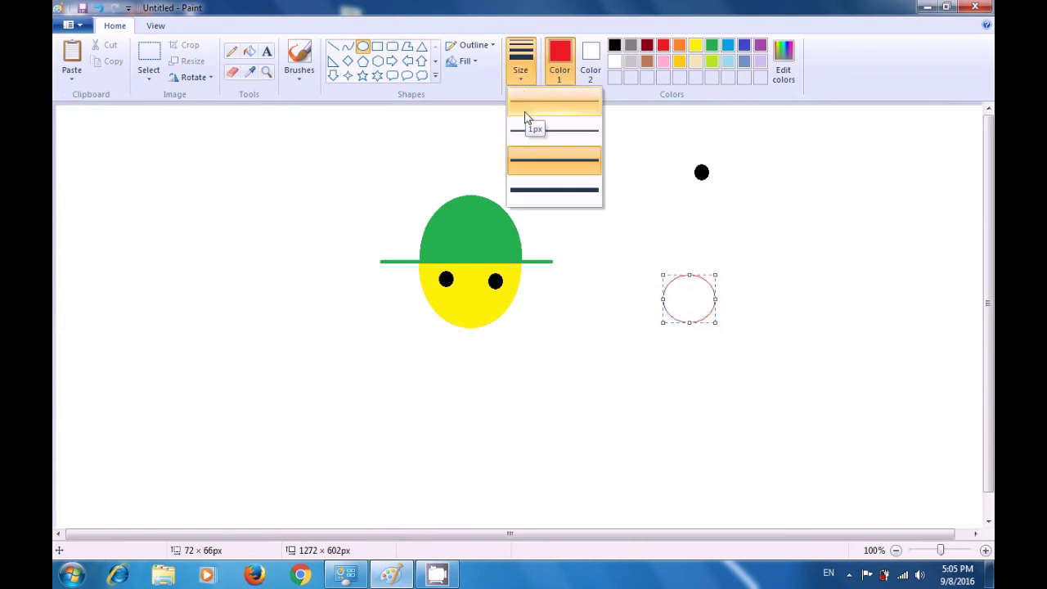
click(524, 137)
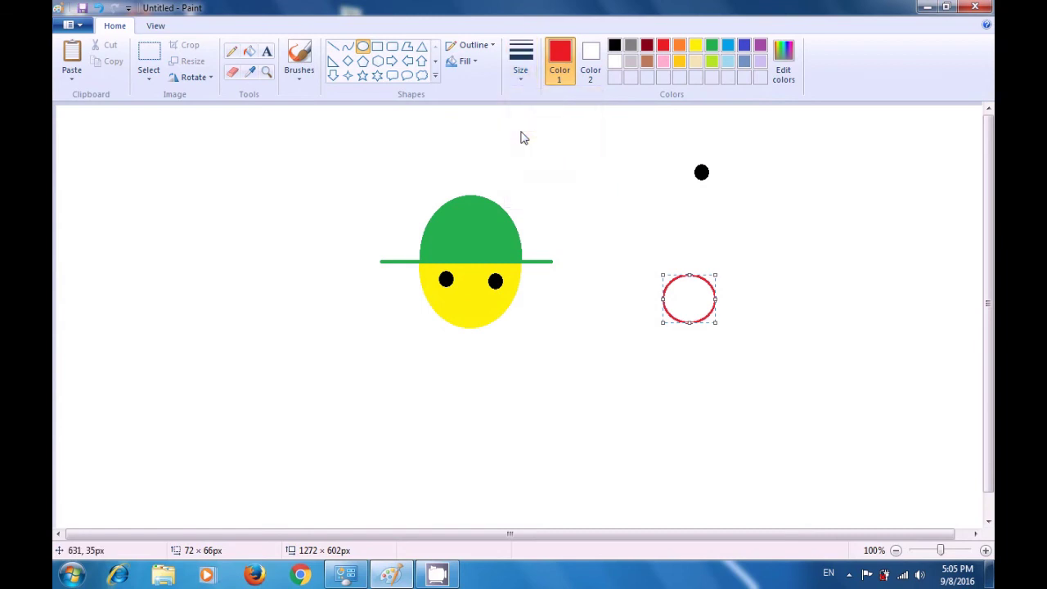
click(603, 185)
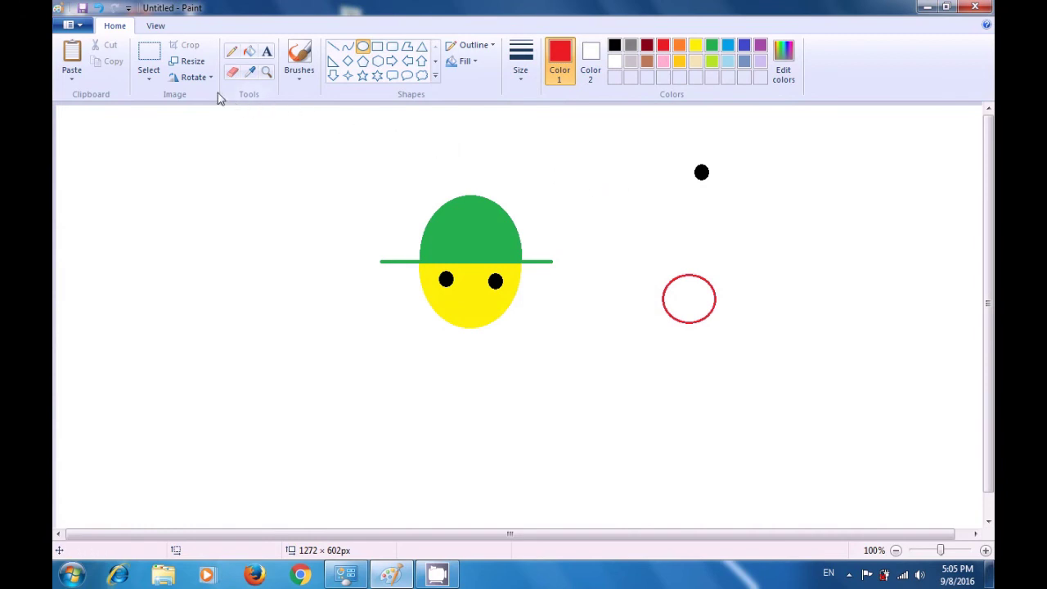
Step: Delete the upper part of the red ellipse with a rectangular selection, leaving a smile-shaped arc
click(150, 79)
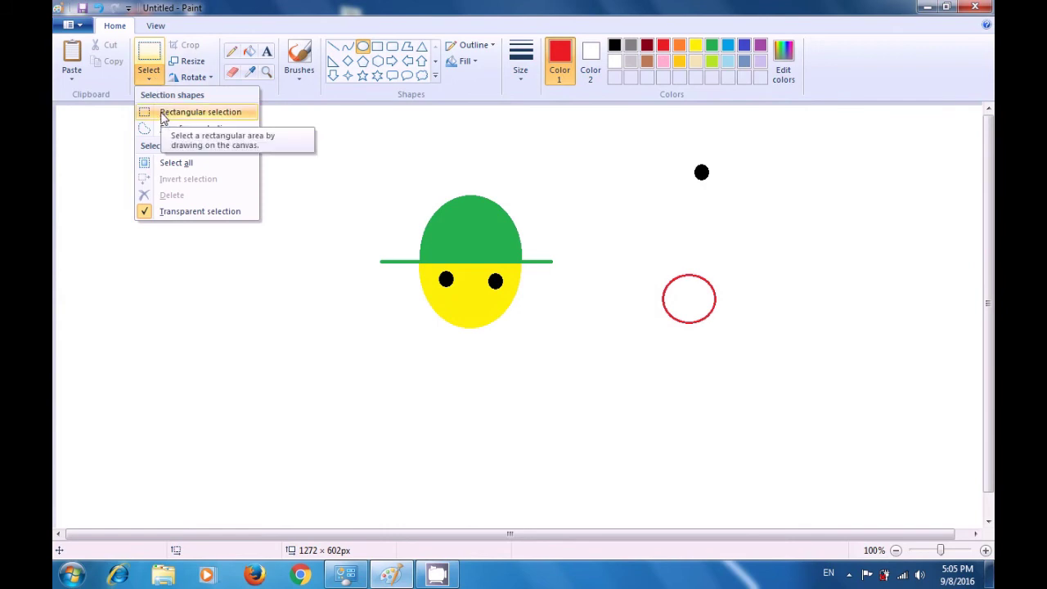
click(162, 116)
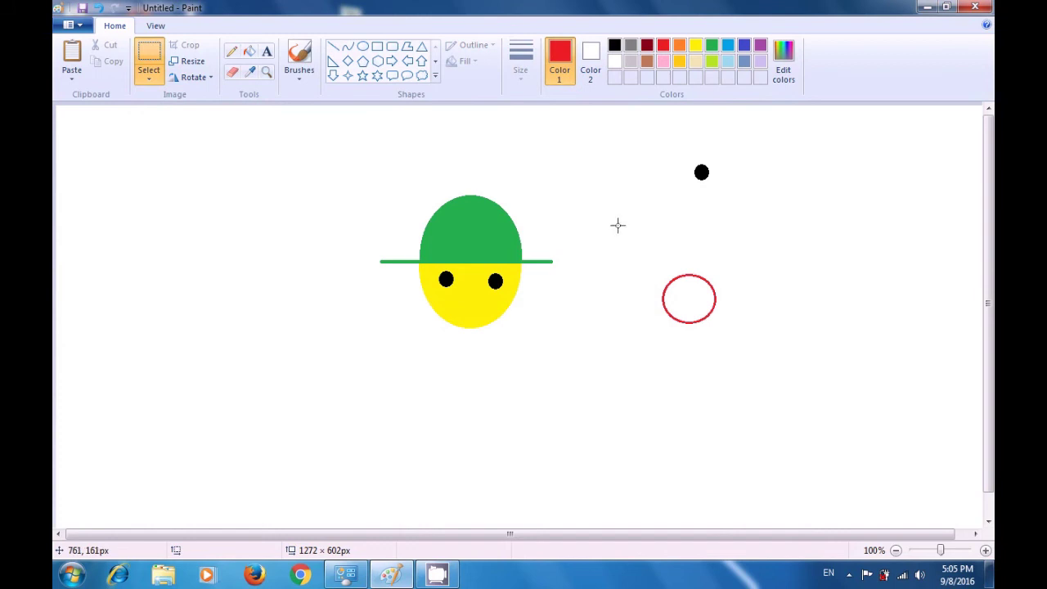
drag(635, 251, 760, 306)
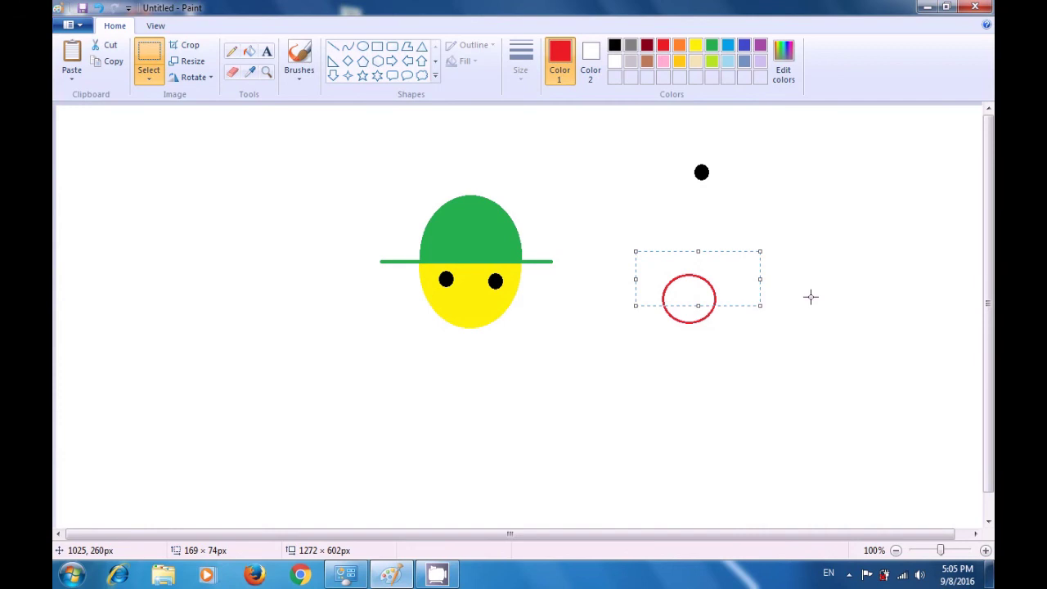
key(Delete)
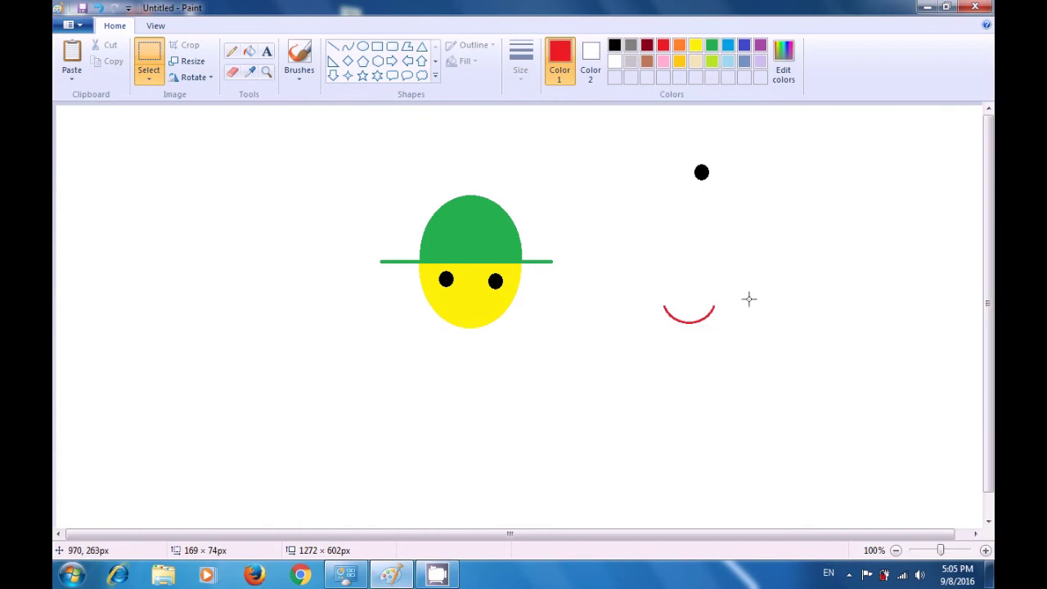
Step: Select the red arc and move it below the eyes on the yellow half as the mouth
drag(649, 284, 736, 345)
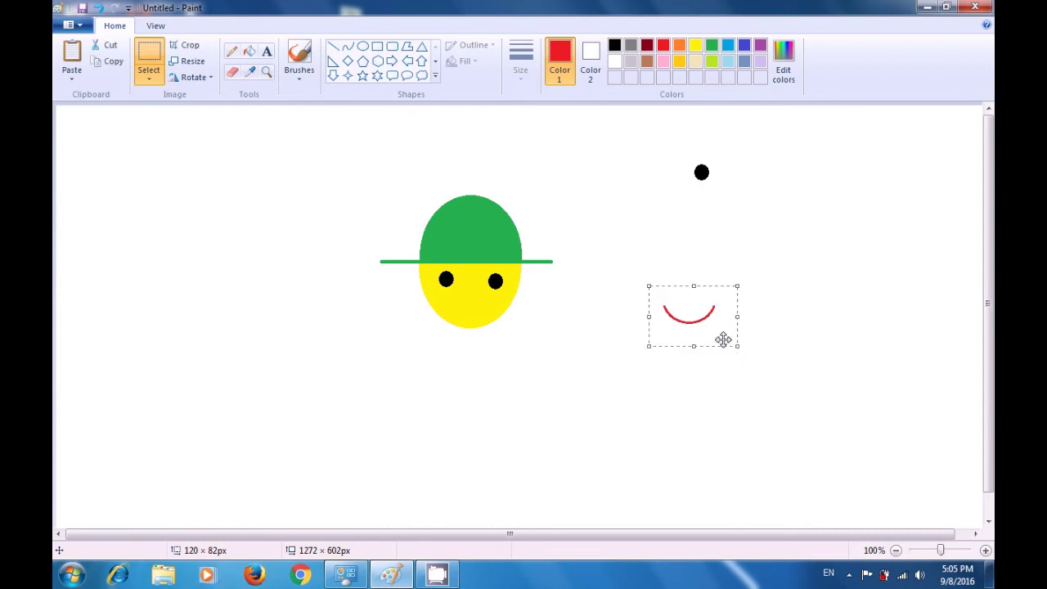
drag(696, 320, 478, 318)
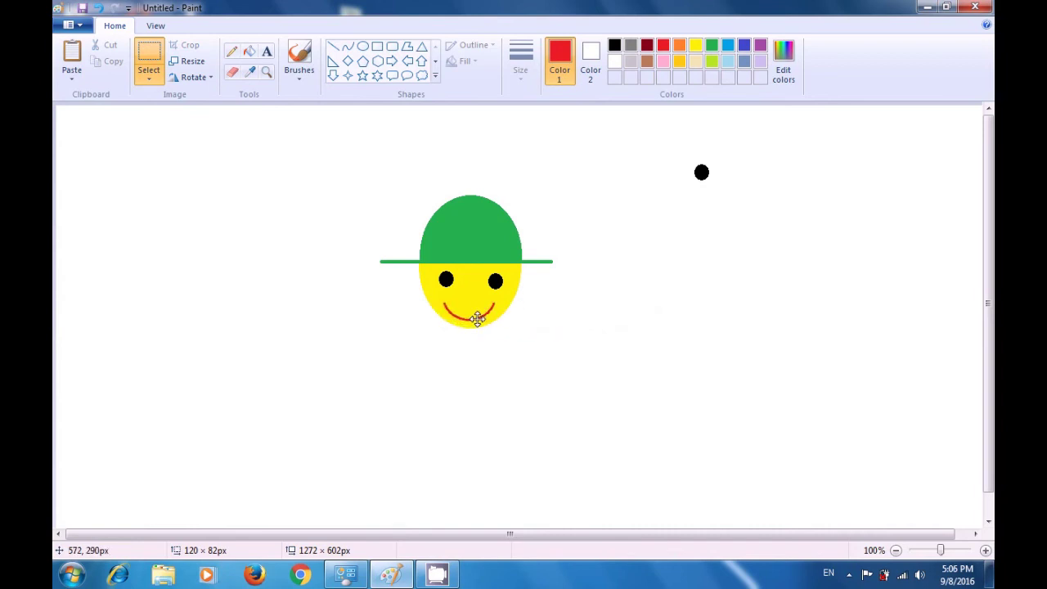
drag(477, 318, 479, 317)
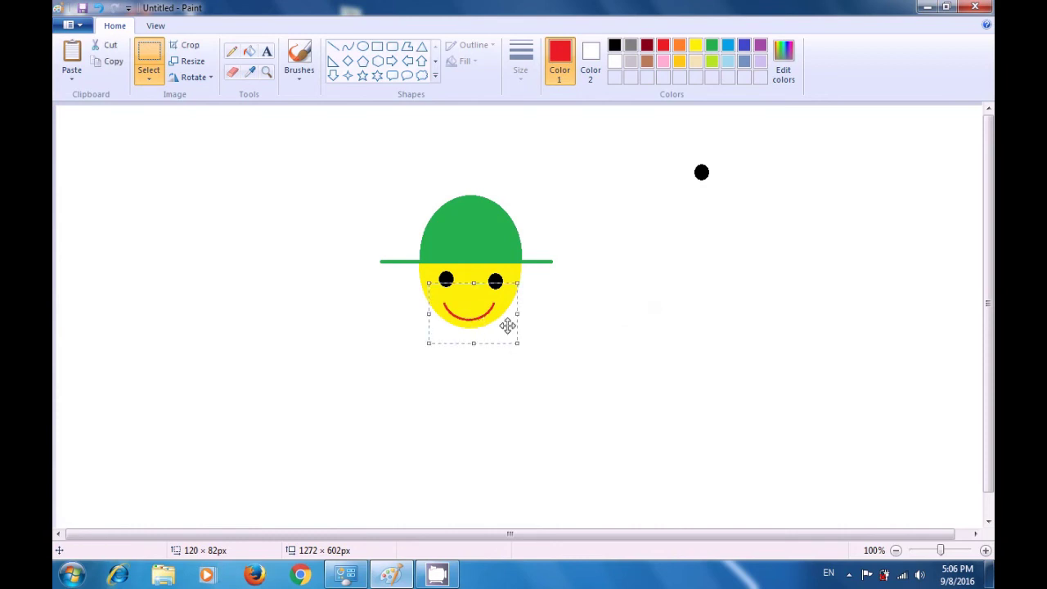
Step: Deselect the red mouth arc on the yellow half of the face
click(668, 329)
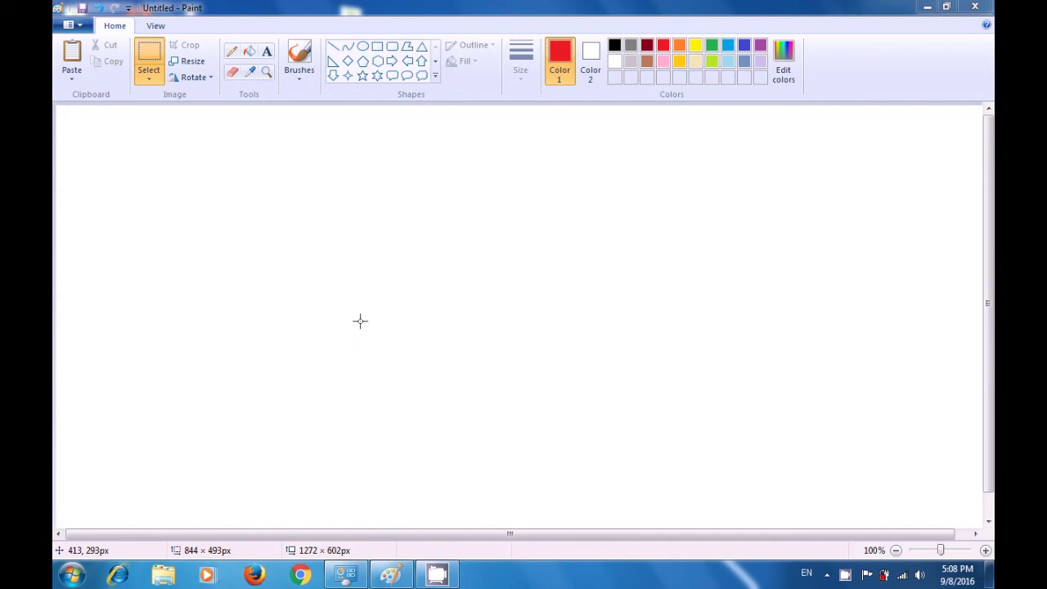
Step: Draw two black-outlined, solid indigo ellipses: a body about 179 × 126 px and an ear about 49 × 39 px above its right end
click(362, 47)
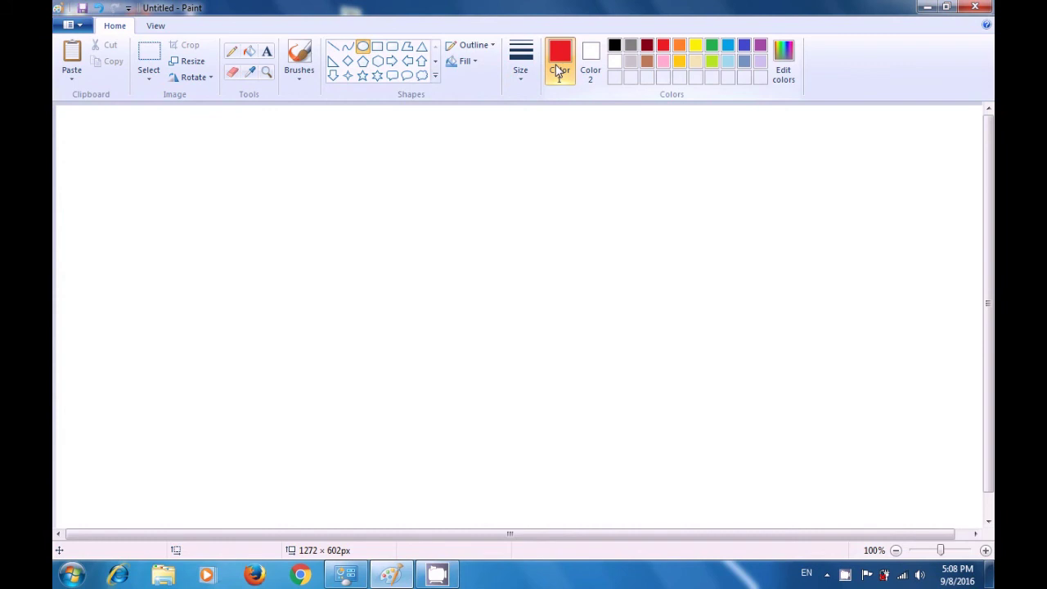
click(614, 48)
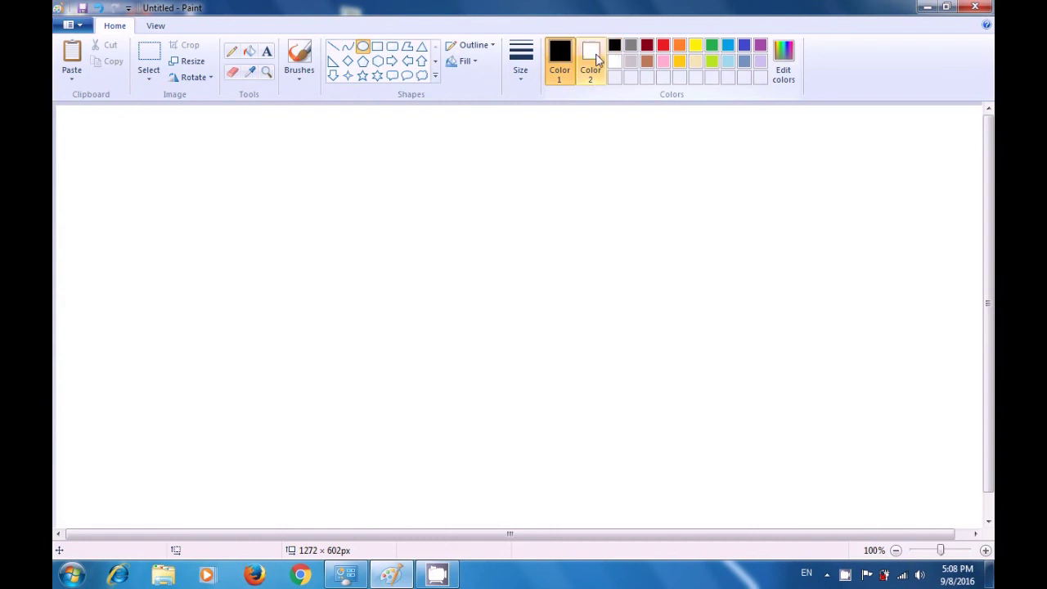
click(594, 59)
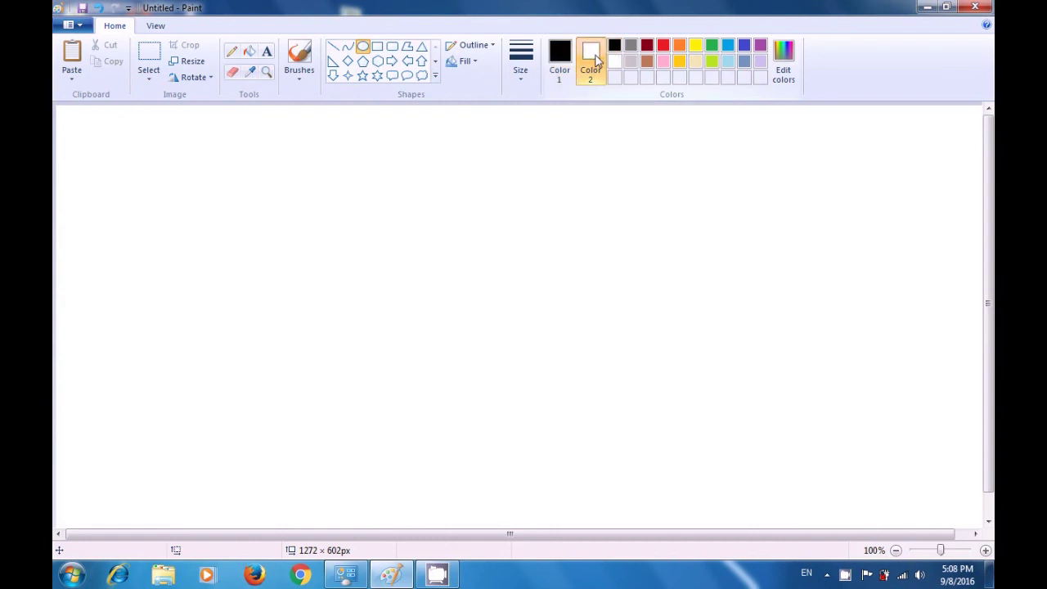
click(742, 47)
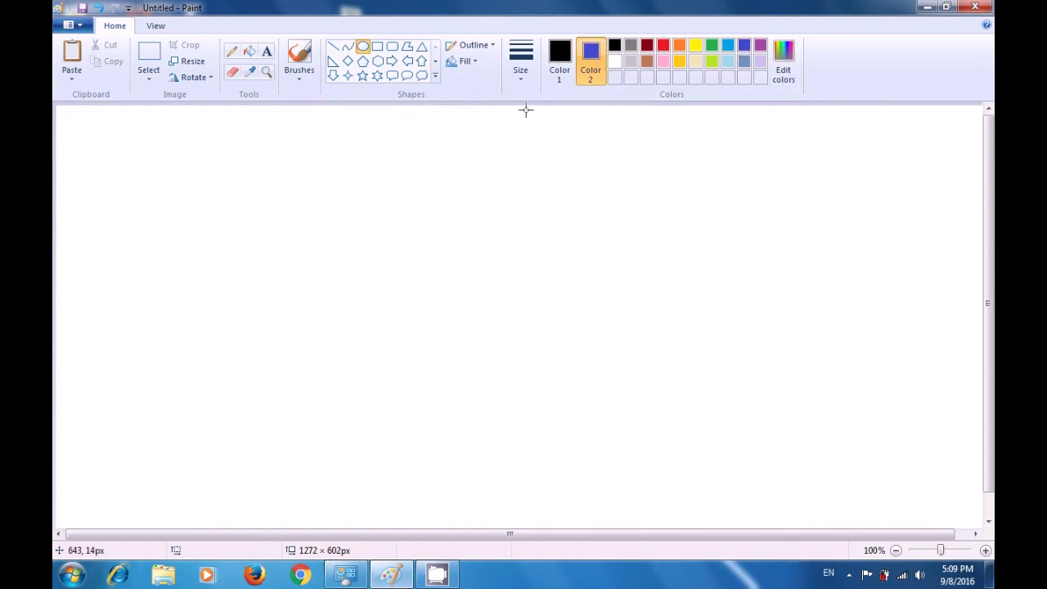
click(463, 62)
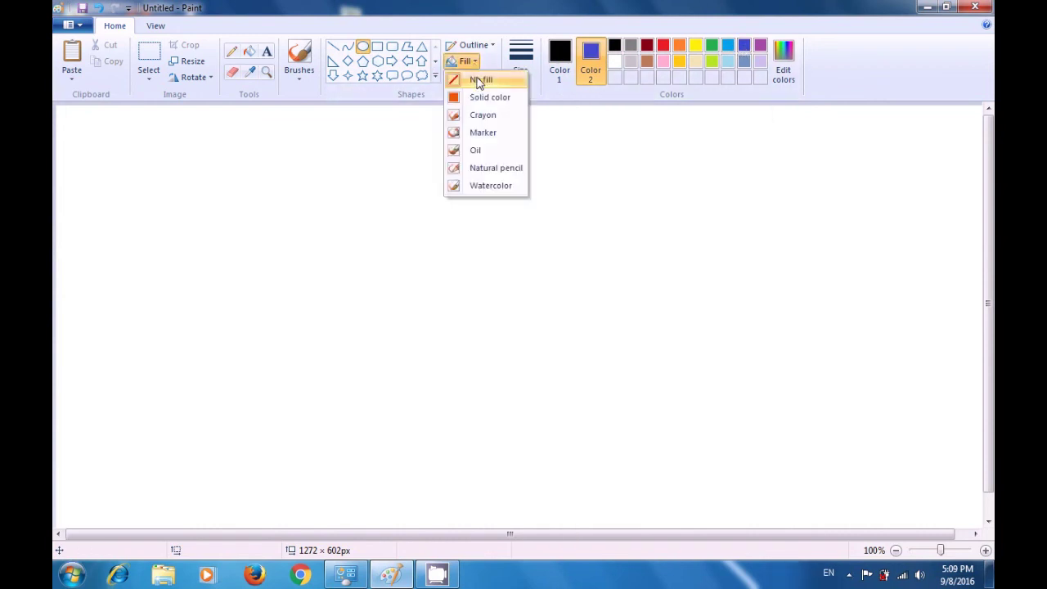
click(485, 99)
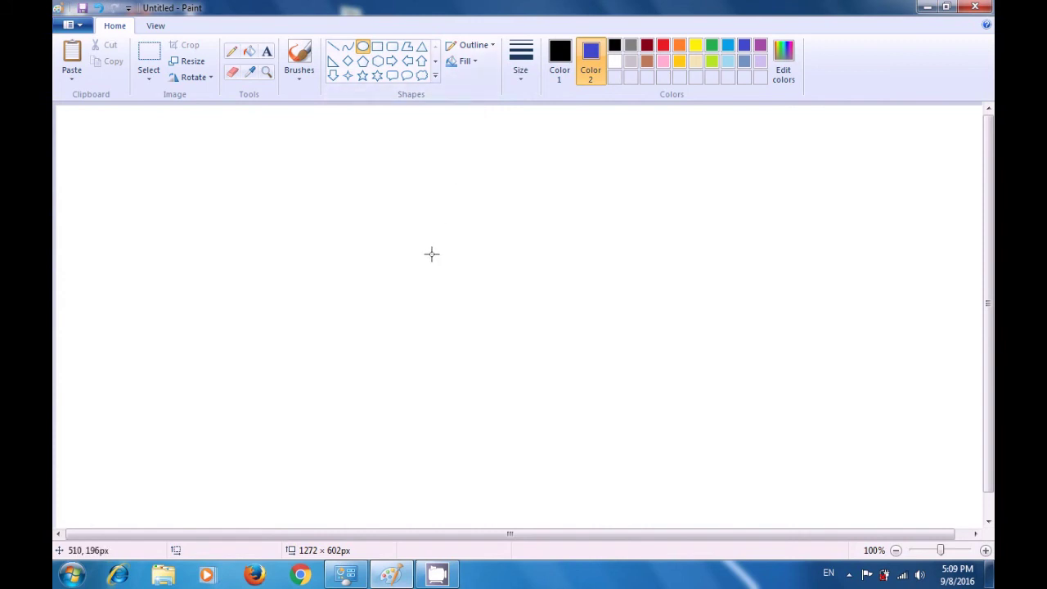
drag(435, 284, 567, 377)
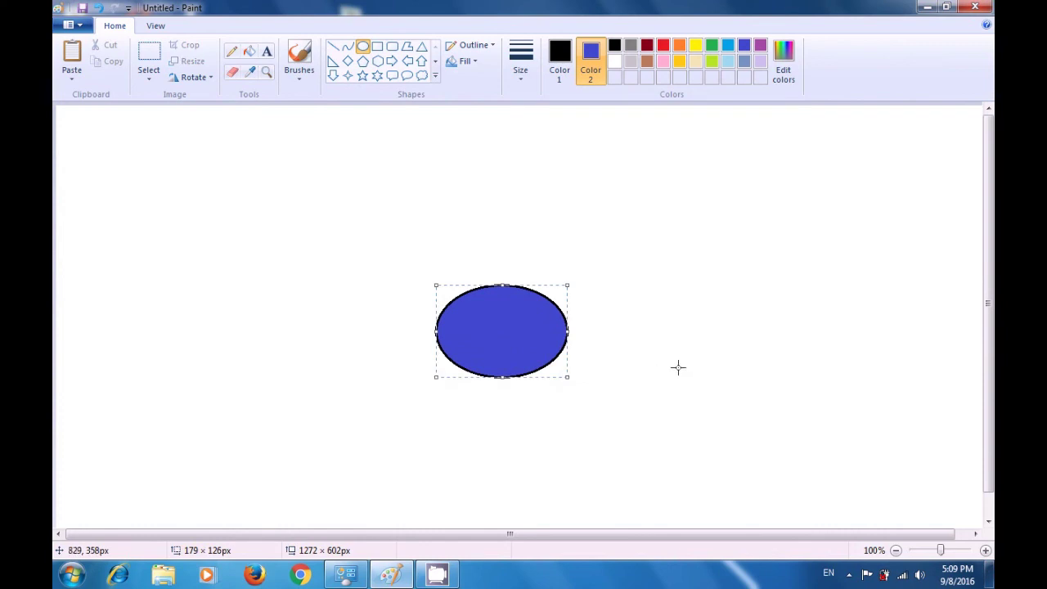
click(720, 368)
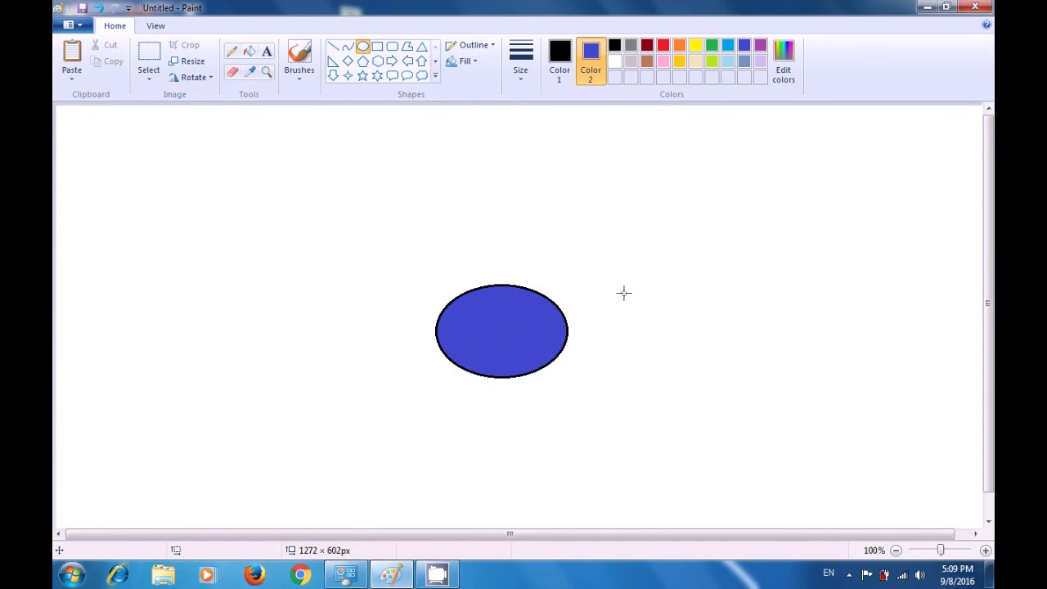
drag(554, 257, 591, 287)
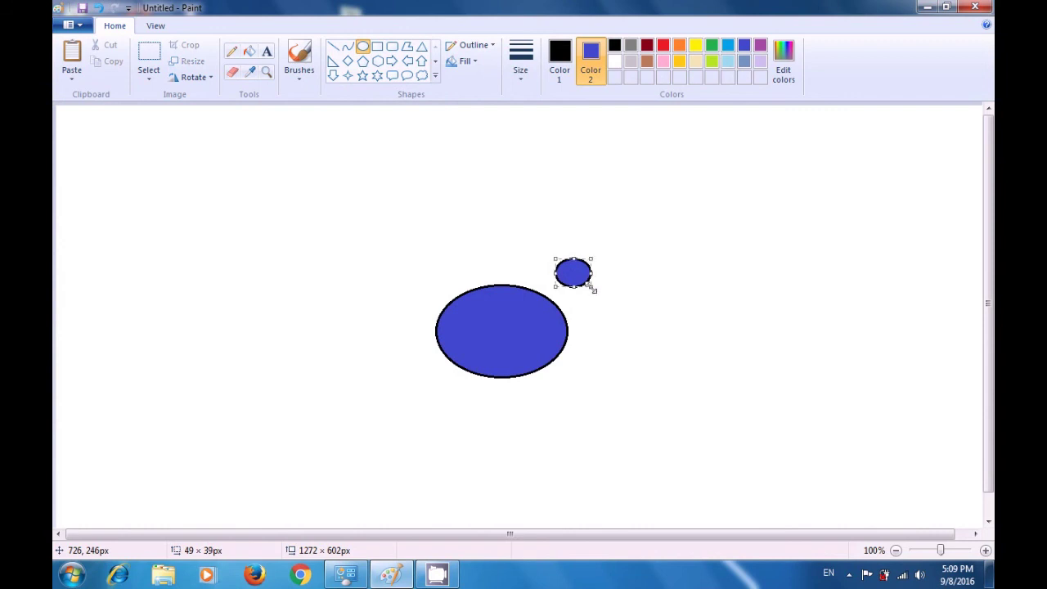
click(717, 291)
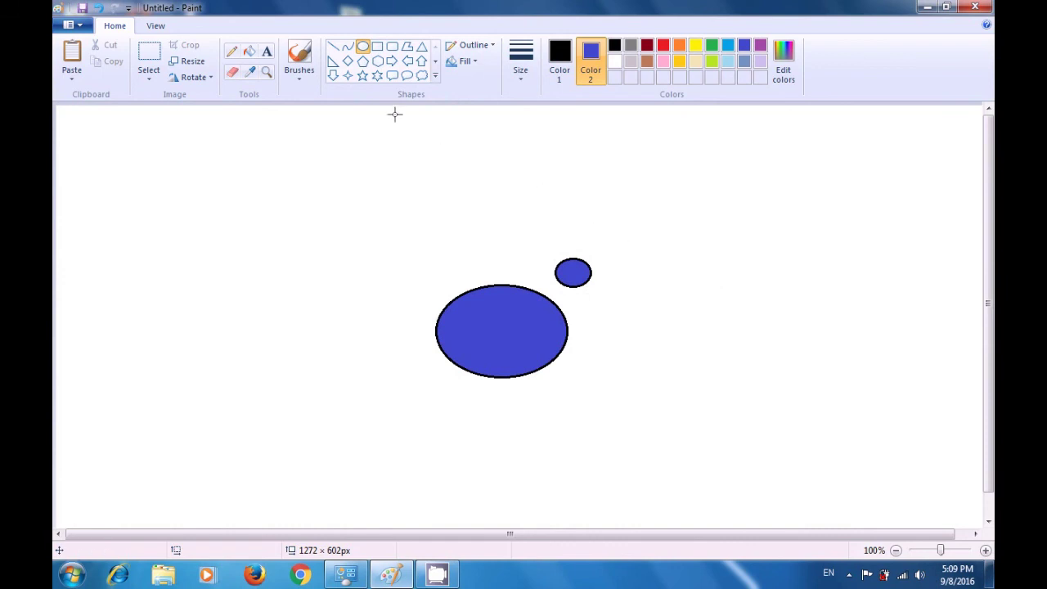
Step: Outline a pointed head with three black lines: body to ear, ear to snout tip, and body's right edge to snout tip
click(333, 48)
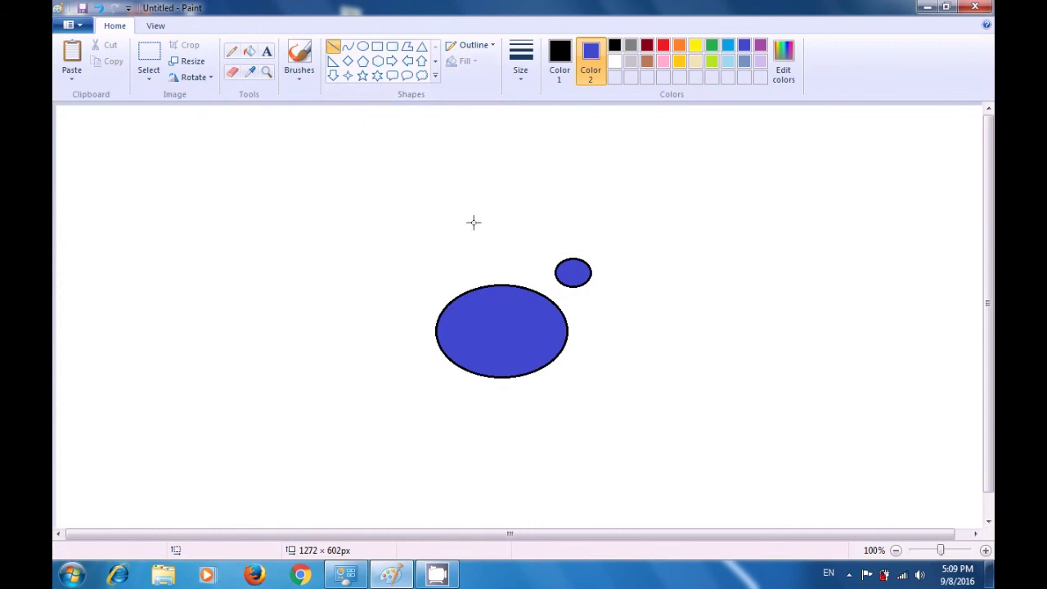
drag(540, 290, 554, 277)
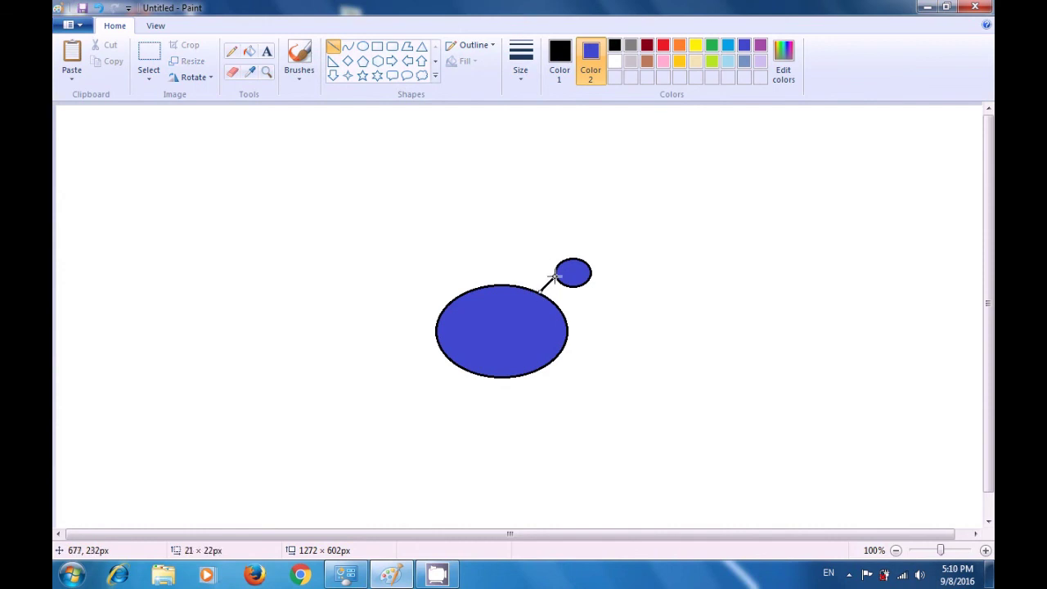
click(561, 180)
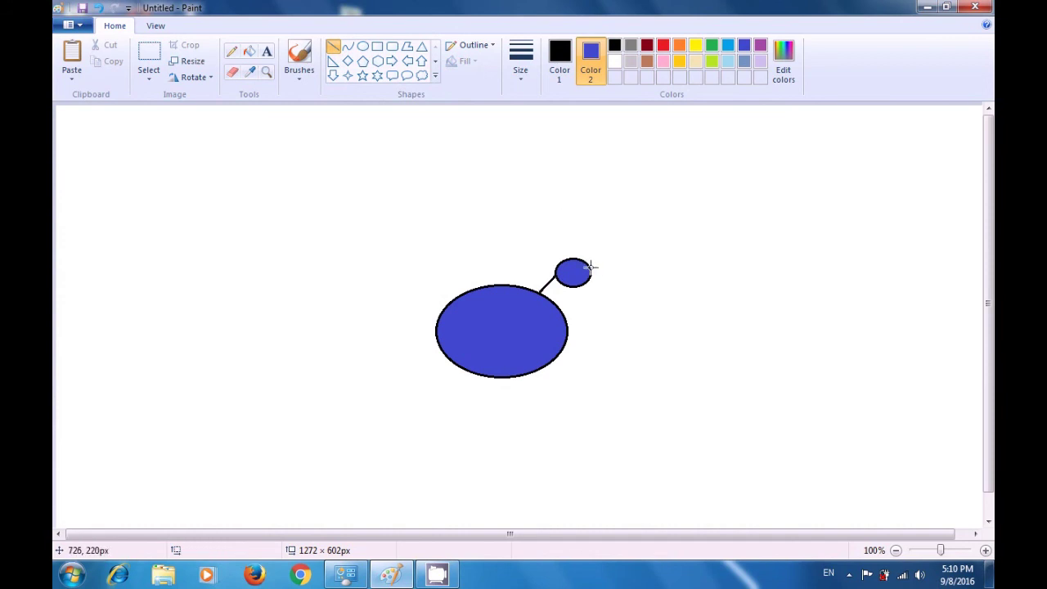
drag(593, 267, 650, 297)
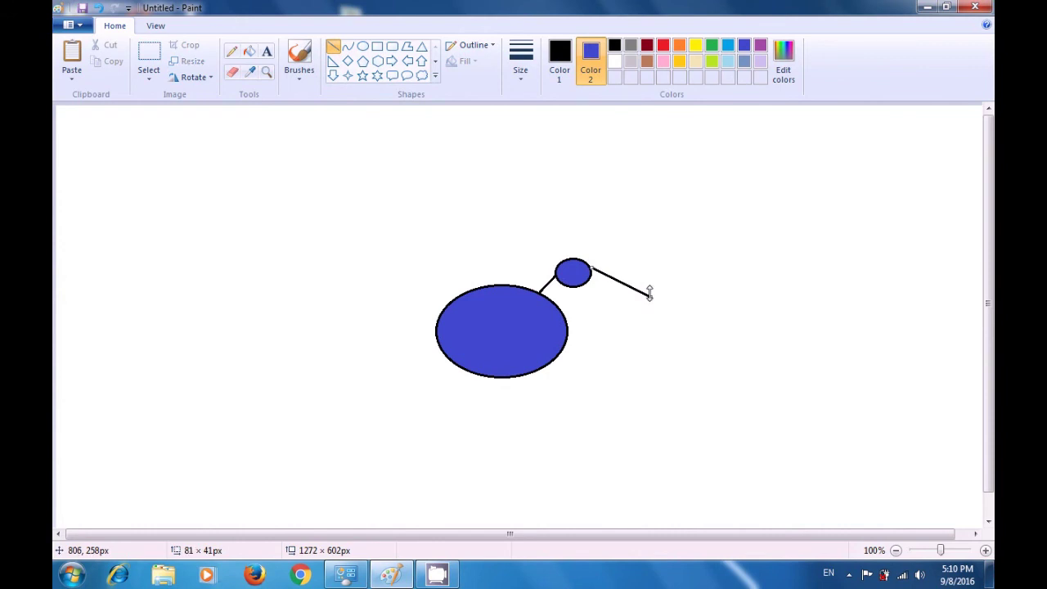
click(671, 269)
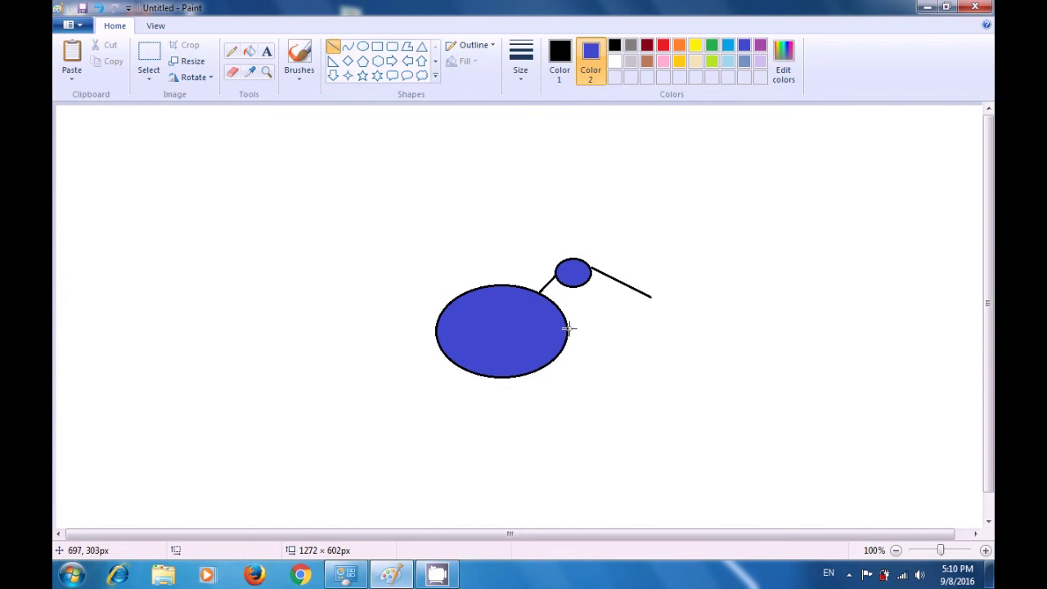
drag(568, 328, 649, 297)
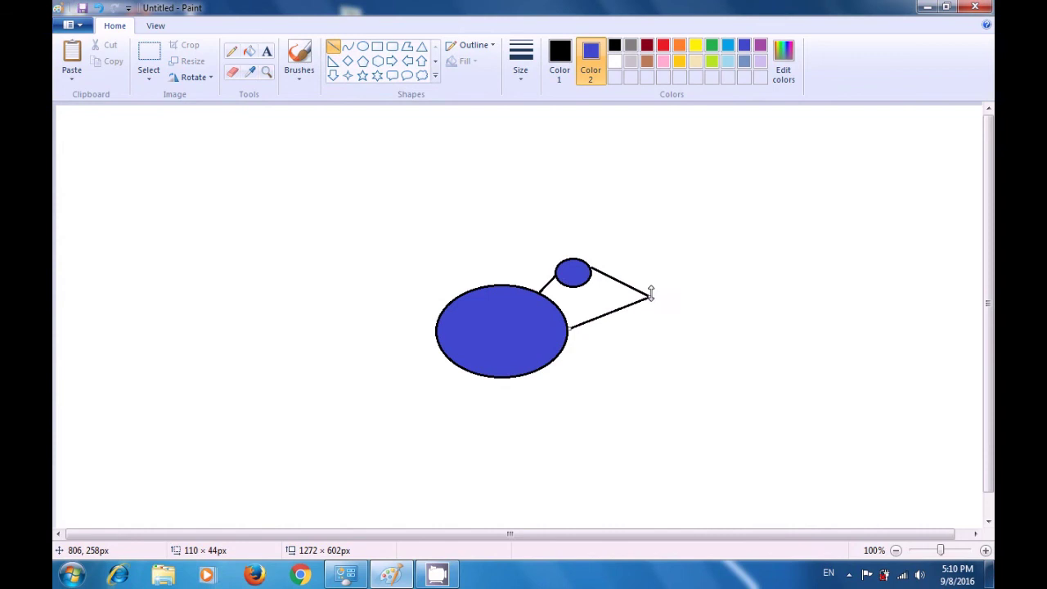
click(716, 256)
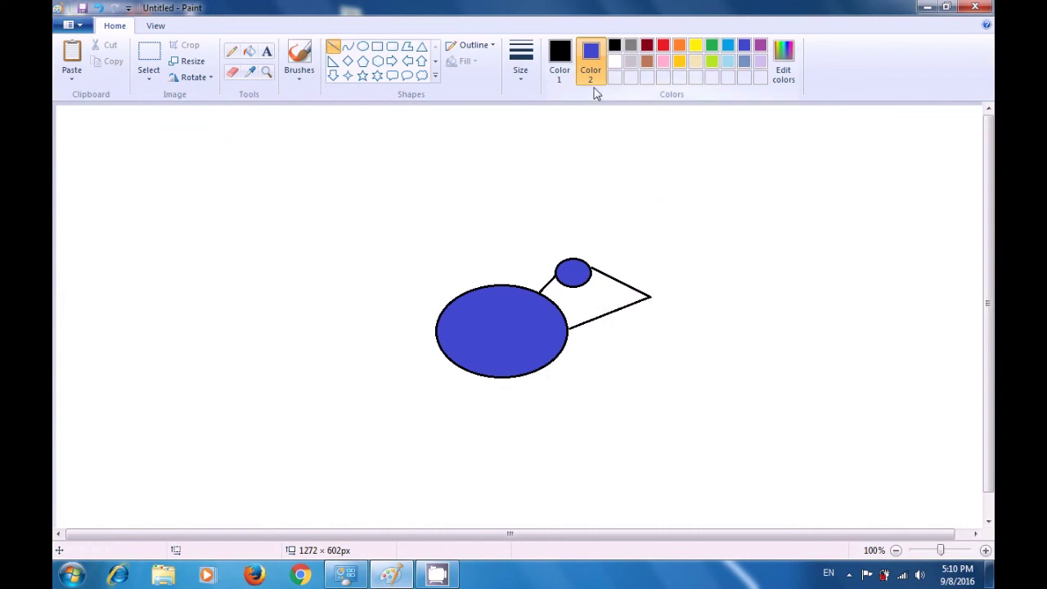
Step: Set the fill color to black and draw an eye about 13 × 15 px inside the head and an oval nose on the snout tip
click(614, 46)
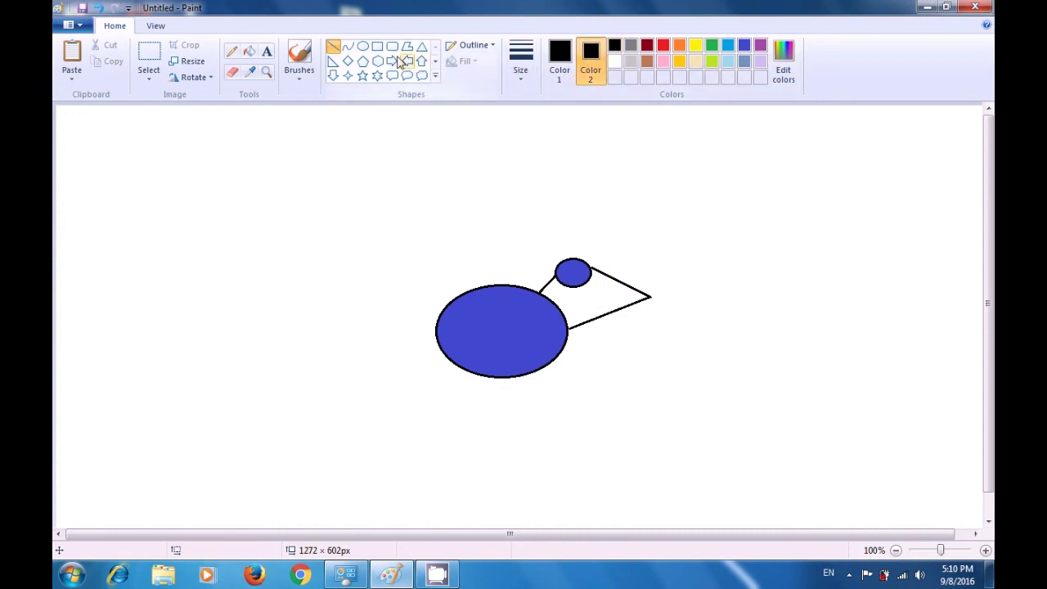
click(362, 47)
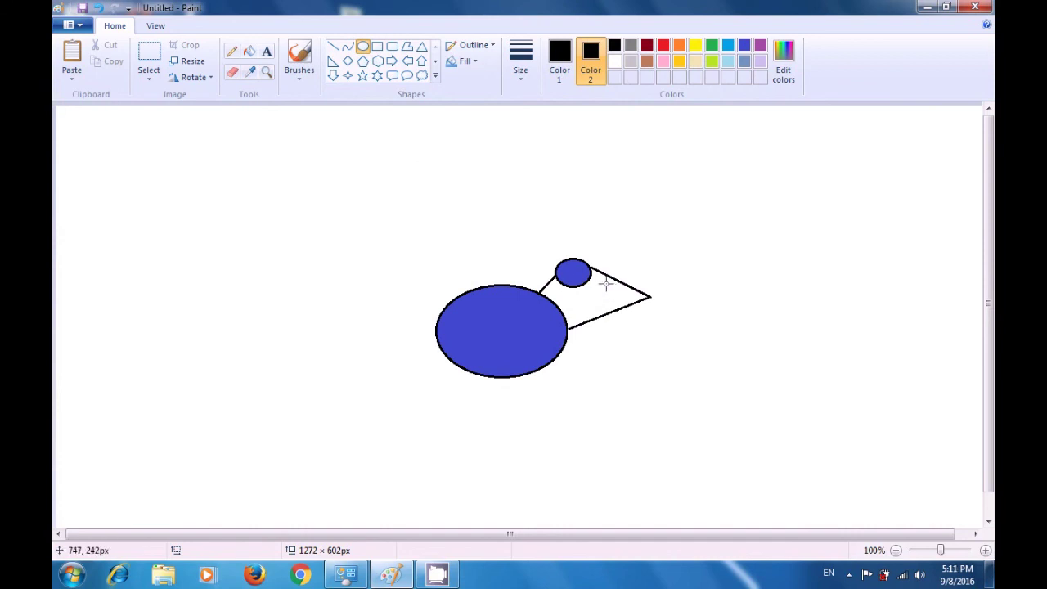
drag(605, 281, 616, 293)
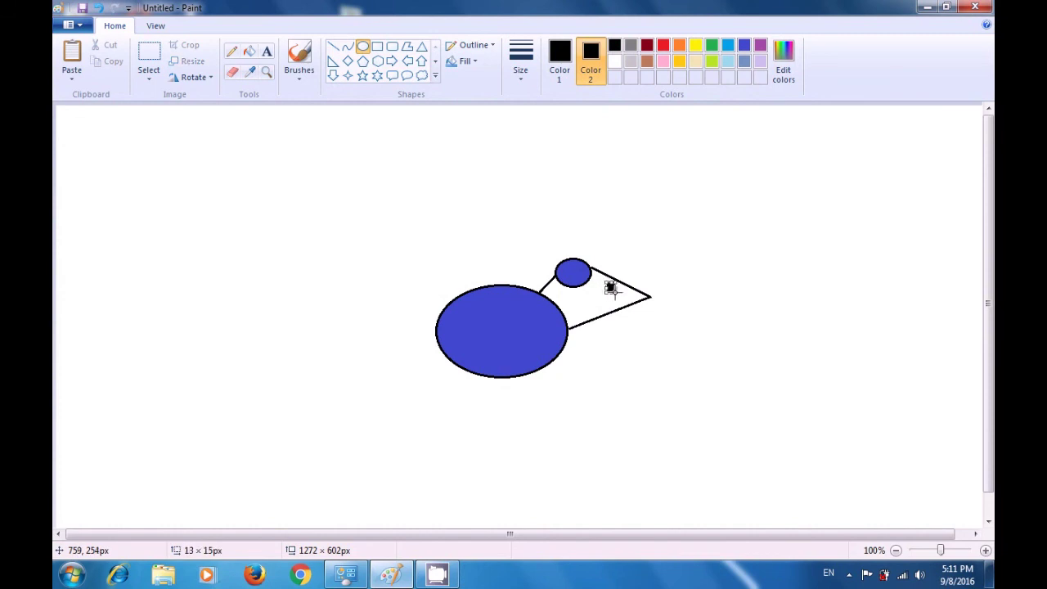
click(698, 262)
drag(646, 285, 659, 304)
drag(658, 303, 659, 303)
click(734, 286)
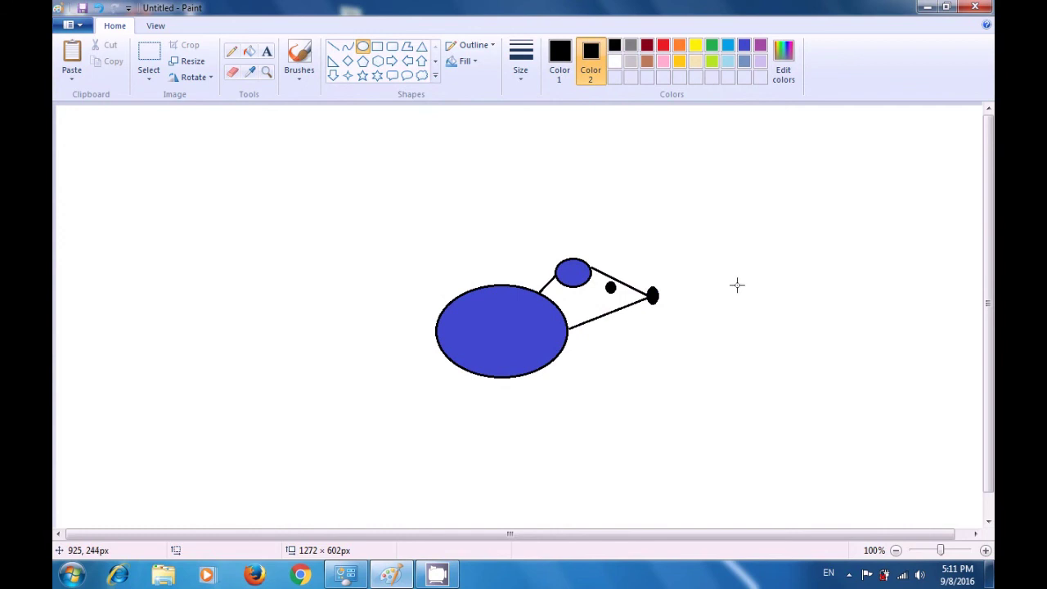
Step: Draw a small, flat black-filled oval on blank canvas to the right of the nose
drag(743, 281, 766, 295)
click(838, 286)
Step: With Color 2 set to white, copy the spare black oval using a rectangular selection and place the copy under the body as a foot
click(614, 61)
click(148, 80)
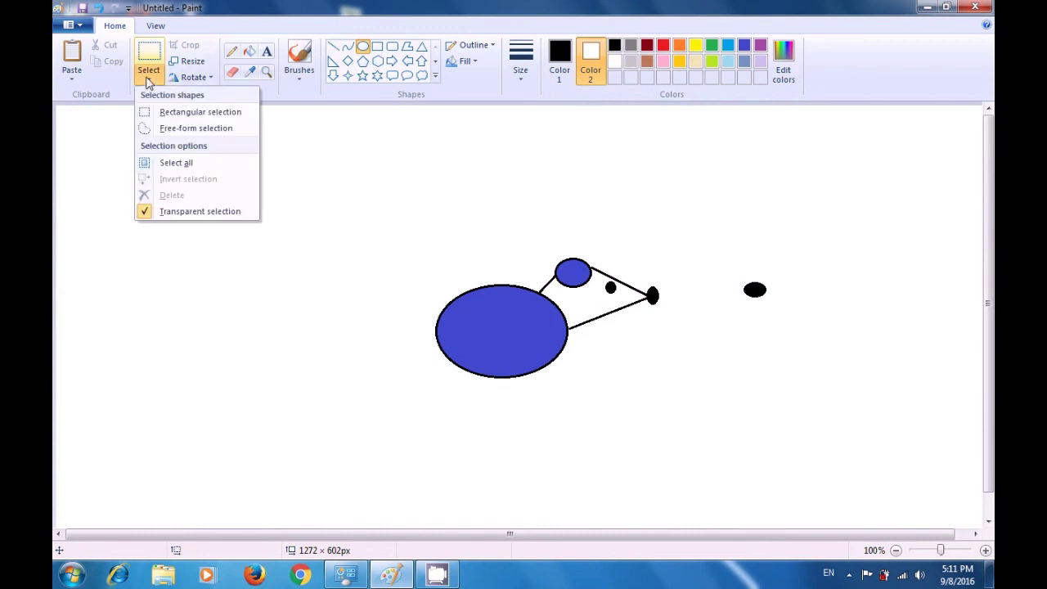
click(166, 115)
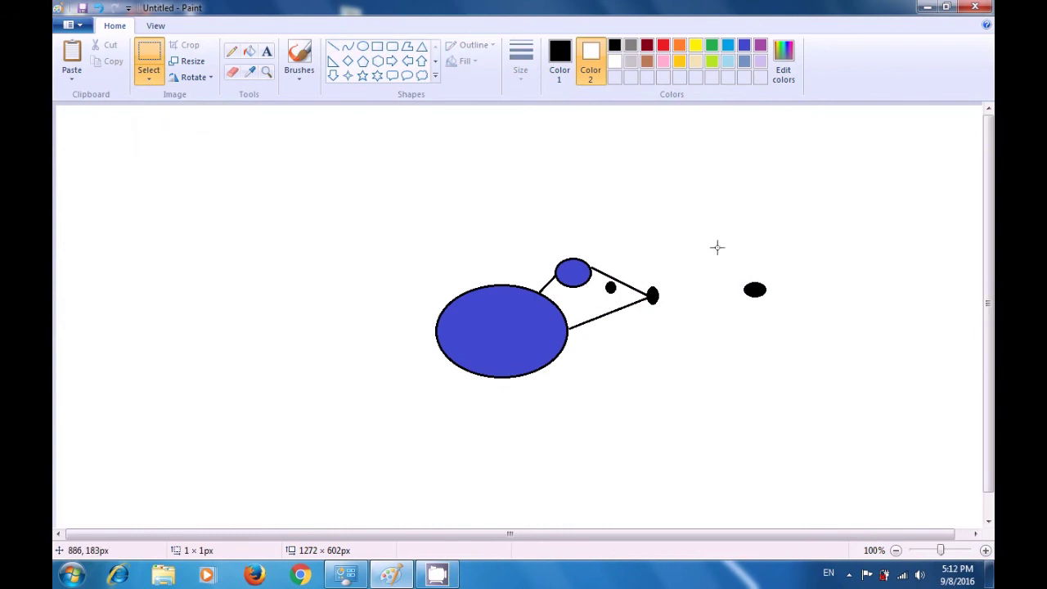
drag(733, 266, 783, 312)
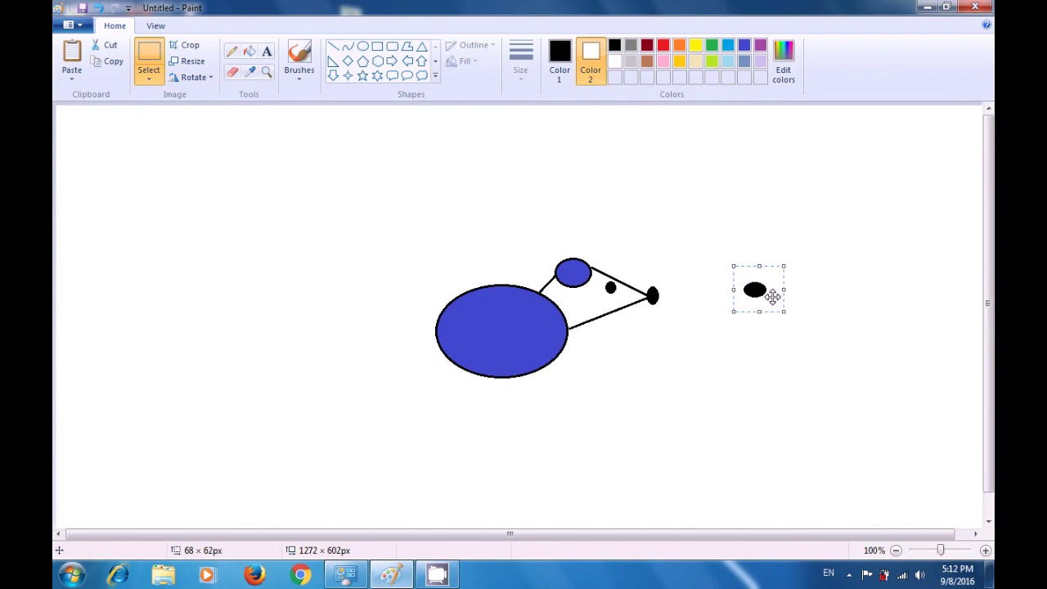
key(ctrl+v)
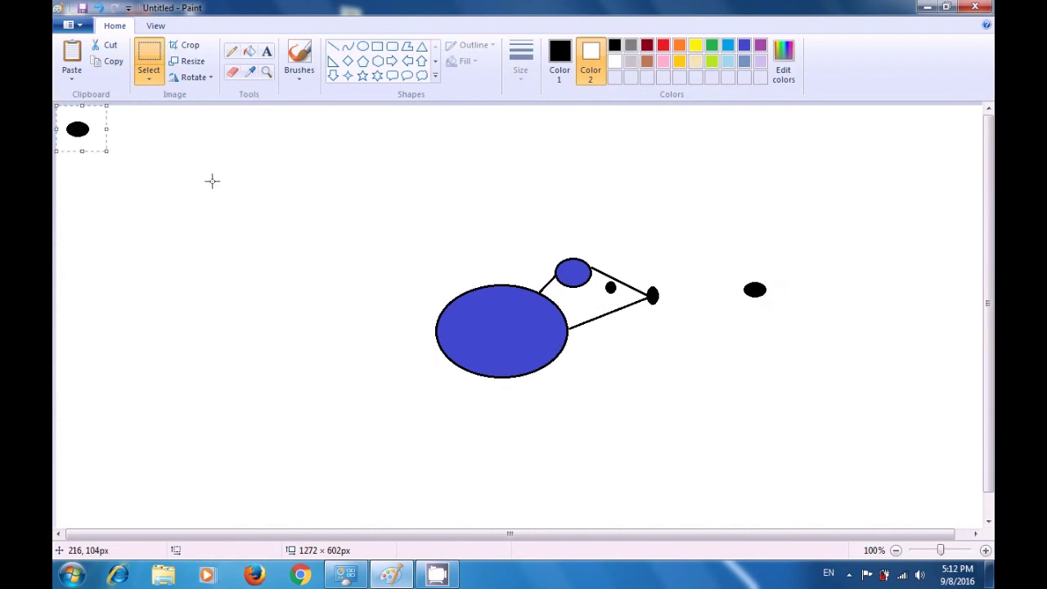
drag(81, 145, 486, 382)
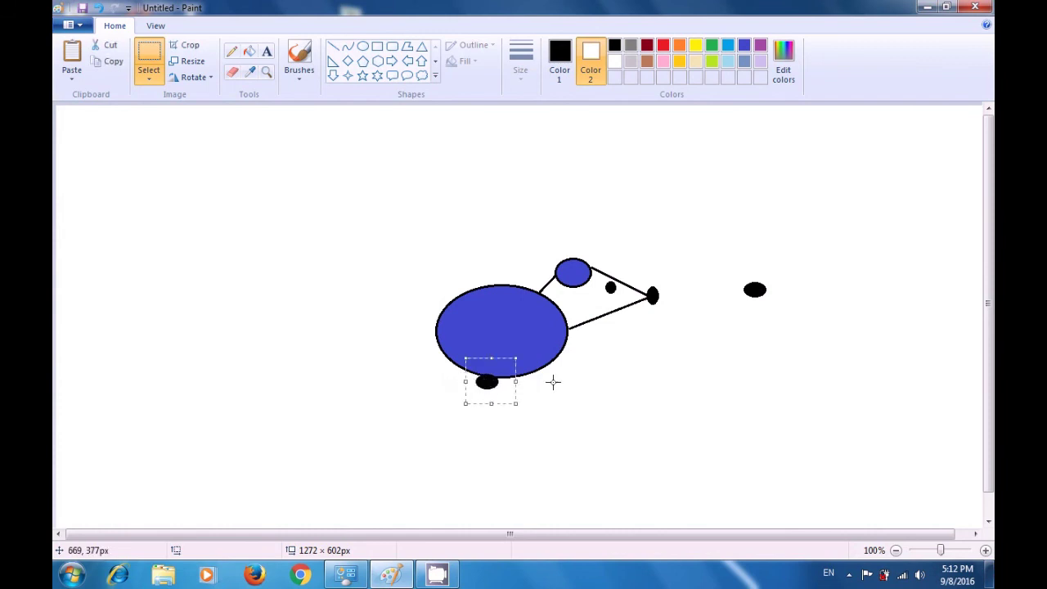
click(631, 382)
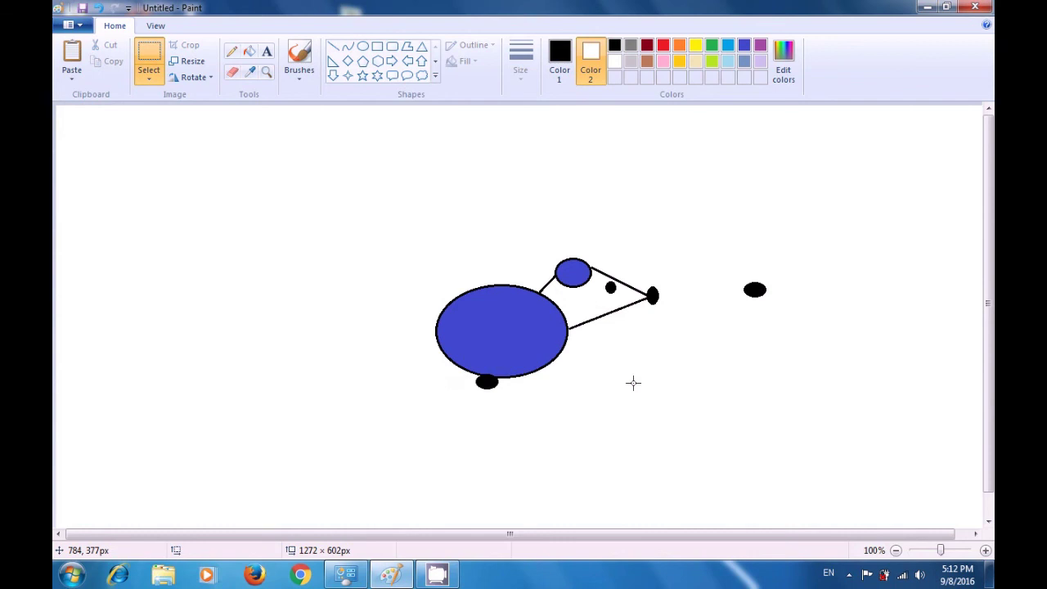
Step: Paste a second copy of the black oval and place it beside the first foot under the body
key(ctrl+v)
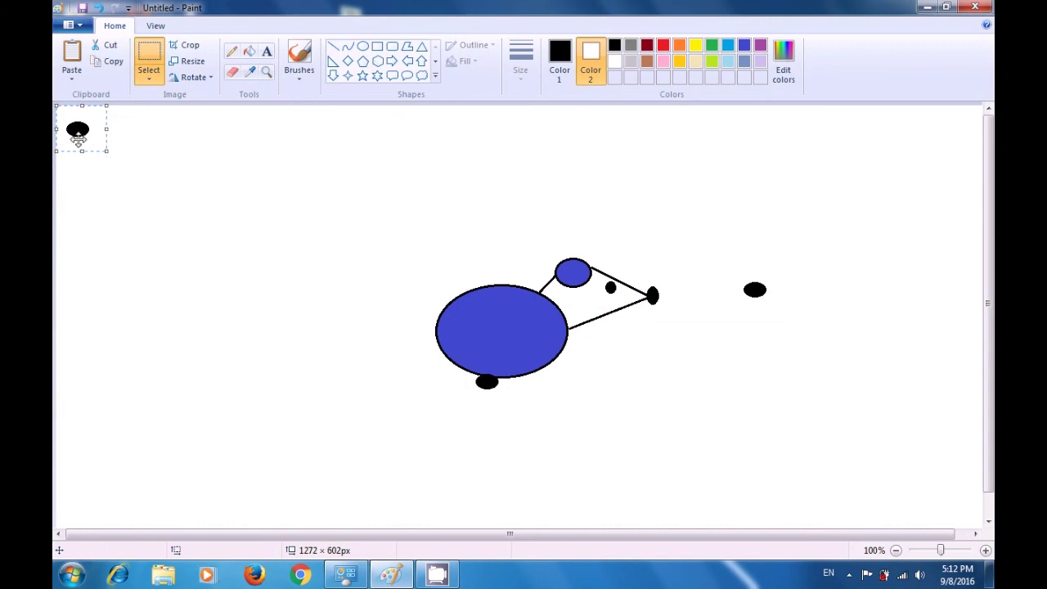
drag(78, 139, 513, 388)
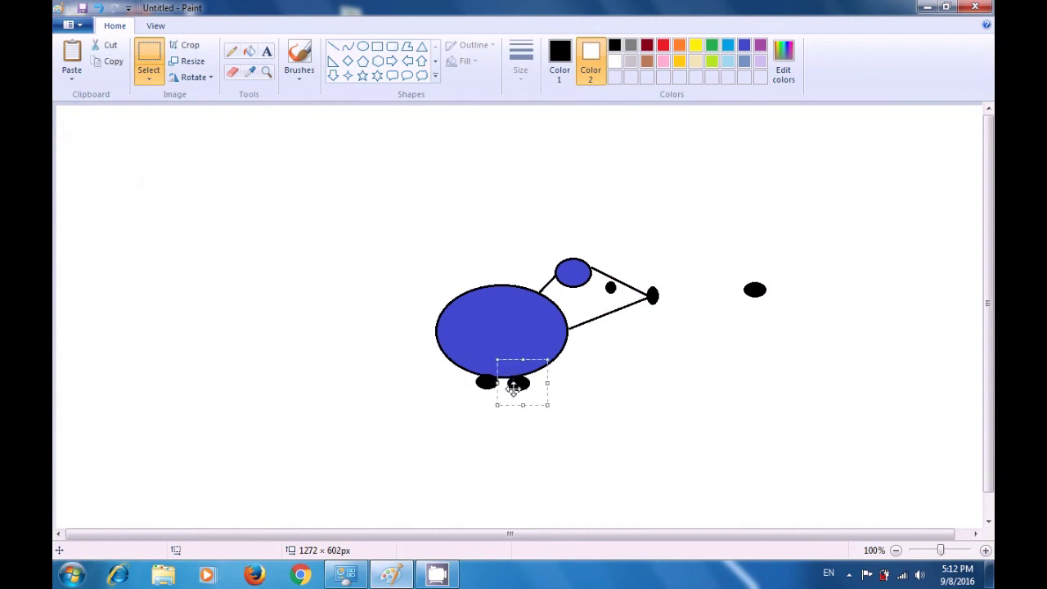
click(707, 372)
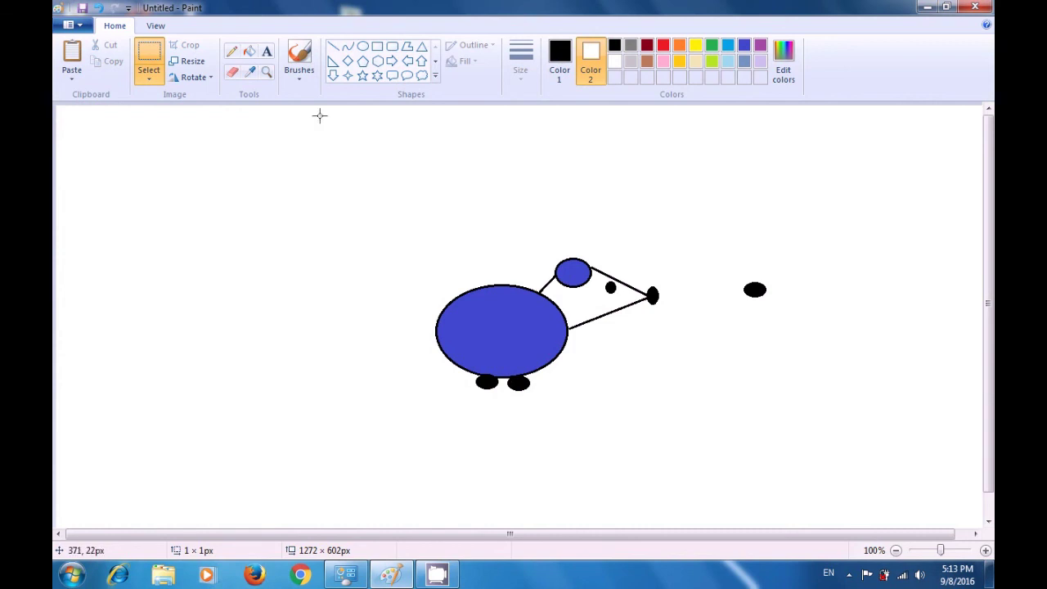
Step: Fill the white head area with the body's indigo color, set as Color 1
click(249, 52)
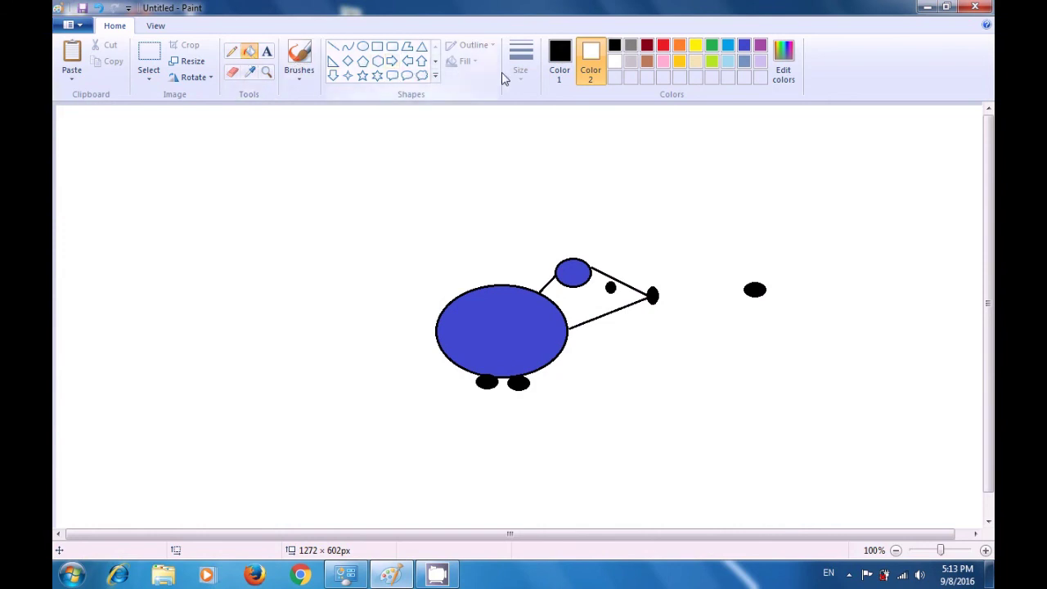
click(558, 72)
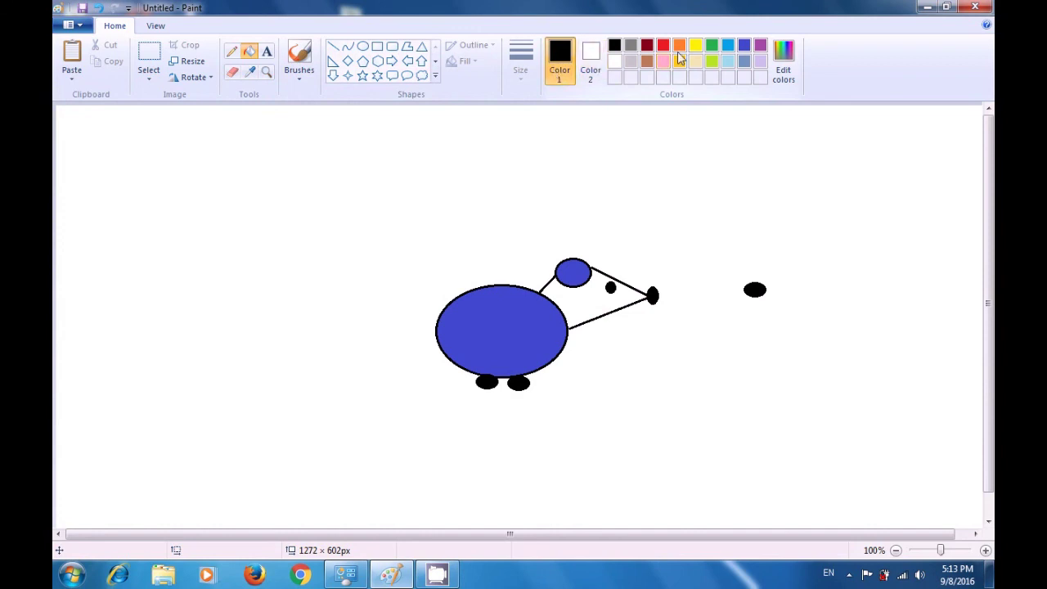
click(743, 46)
right_click(743, 46)
click(744, 48)
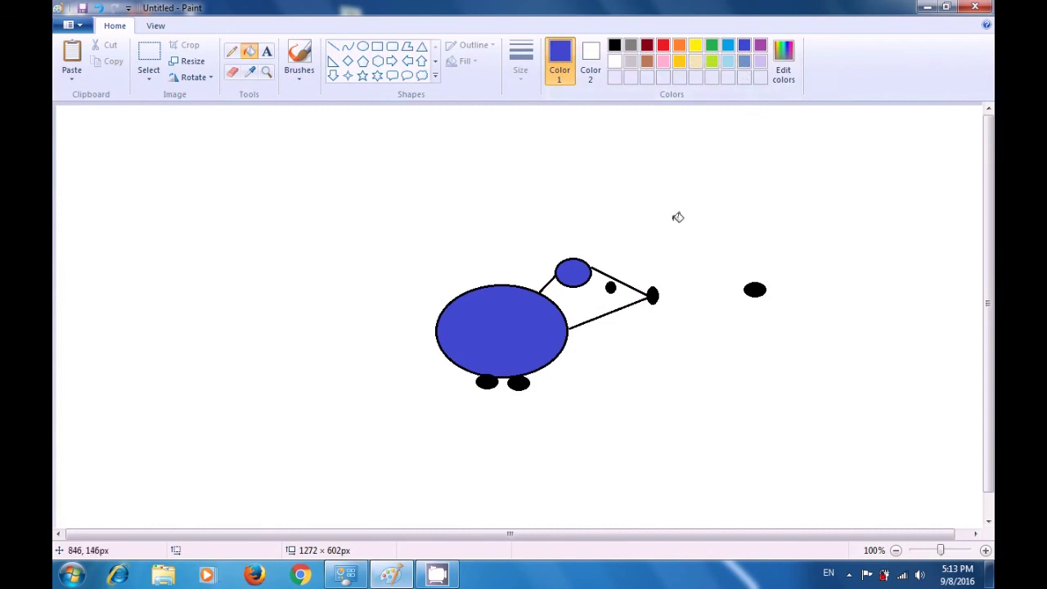
click(594, 303)
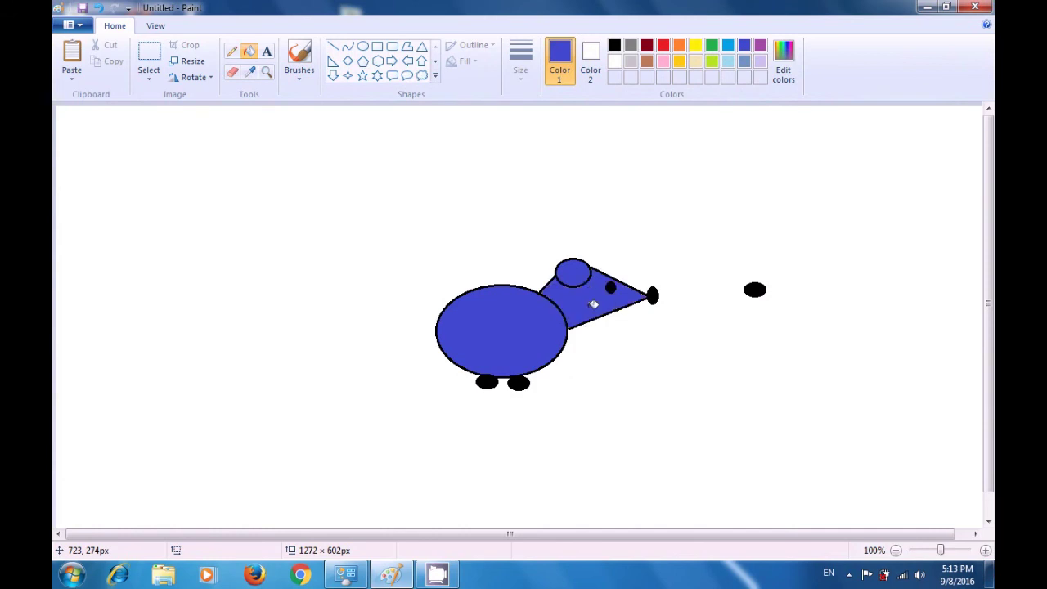